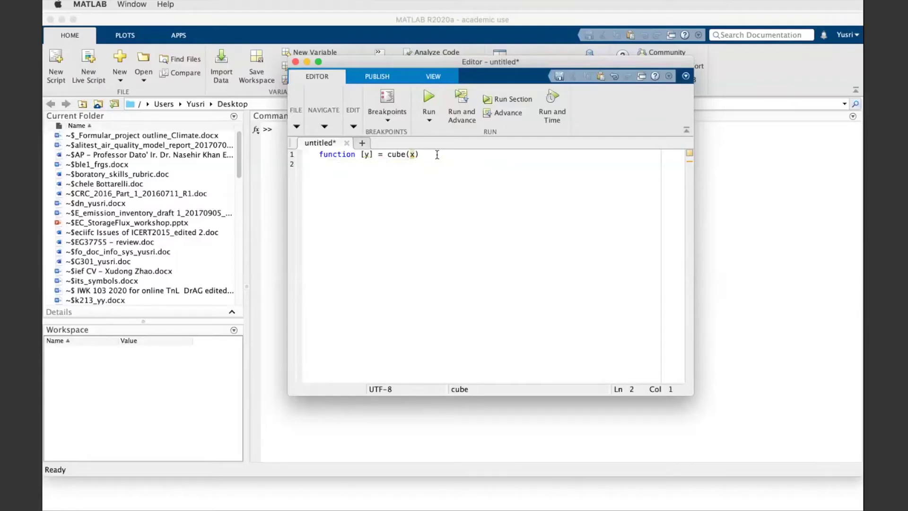
Step: Complete the cube function with an indented 'y = x * x * x;' line followed by 'end'
text(x)
text( = )
text(x * )
text(x*)
key(BackSpace)
text(* x)
key(Return)
text(end)
click(322, 165)
key(Tab)
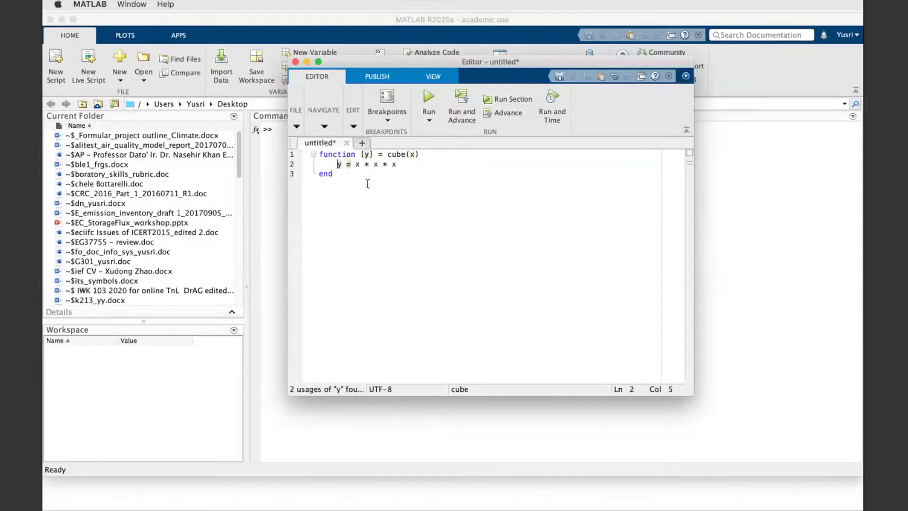
click(386, 188)
click(396, 163)
text(;)
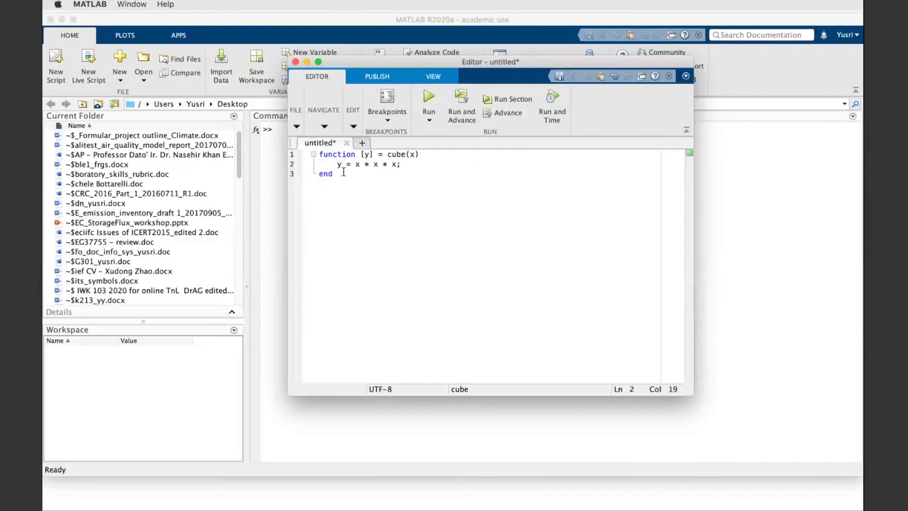
Step: Run cube, saving it as cube.m on the Desktop, and reveal the not-enough-input-arguments error
click(433, 104)
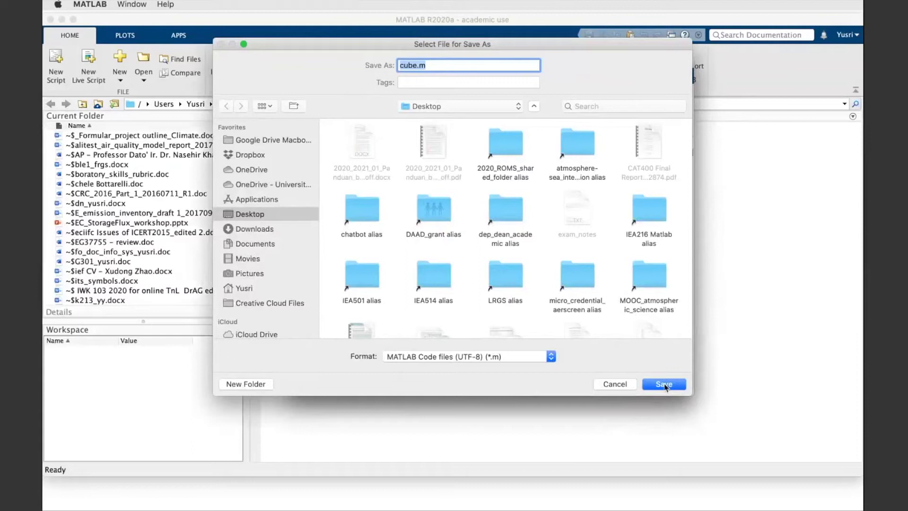
click(664, 385)
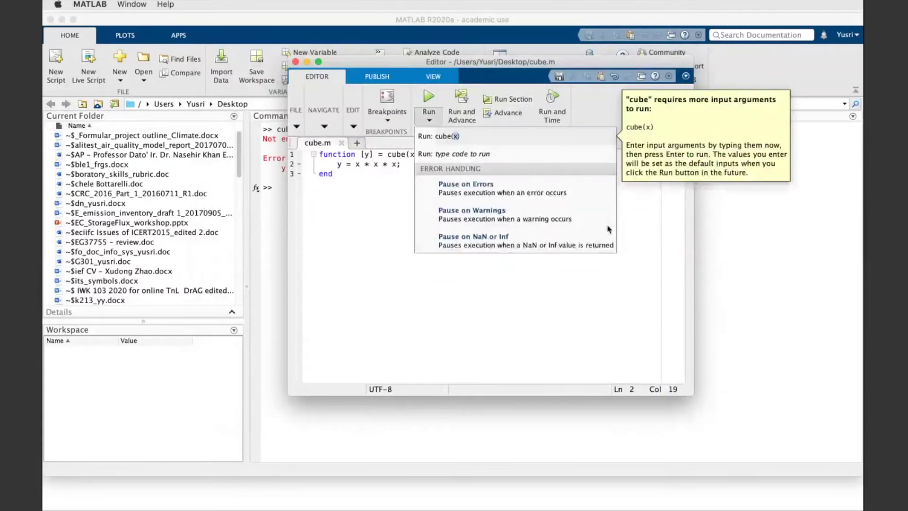
click(370, 285)
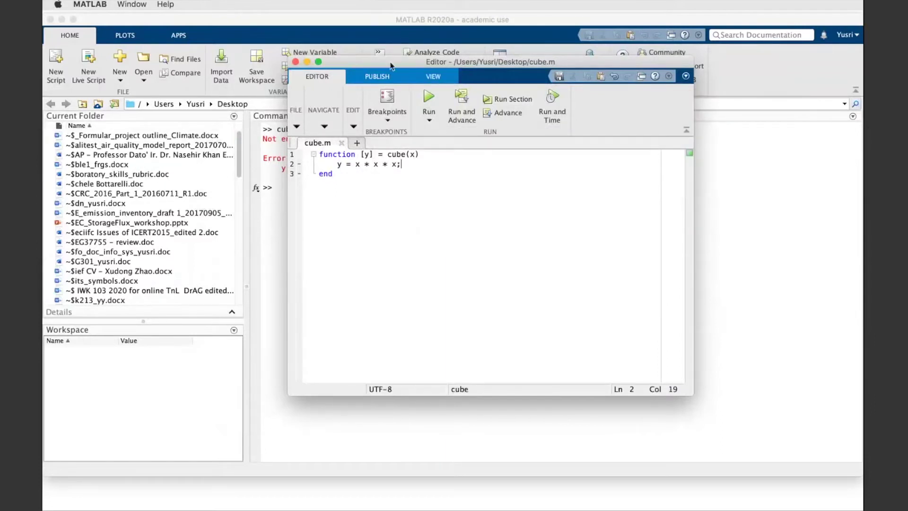
drag(390, 66, 487, 95)
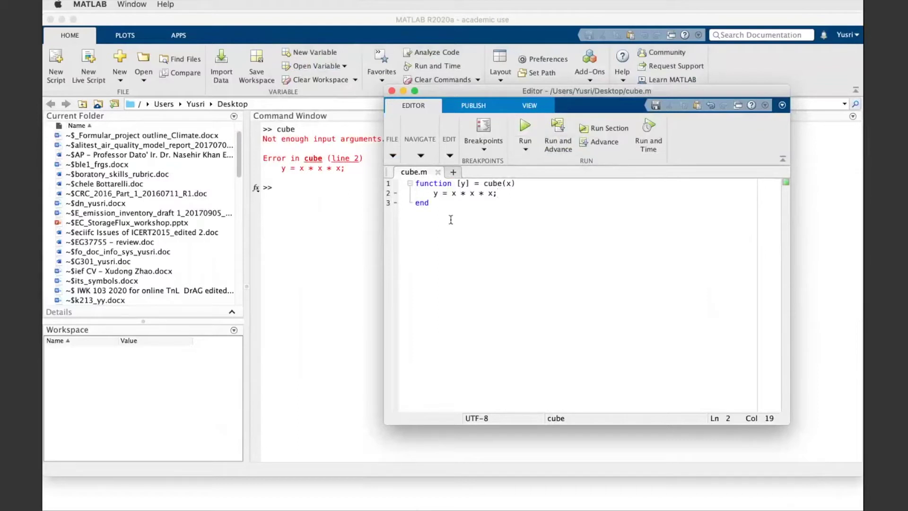
click(526, 493)
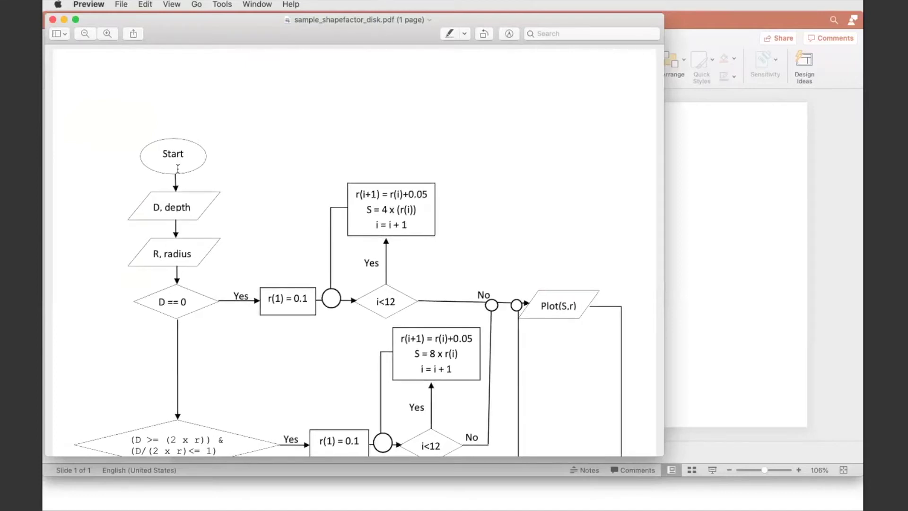
Step: Scroll through the sample_shapefactor_disk.pdf flowchart from Start to End and back to the top
scroll(227, 251, down, 15)
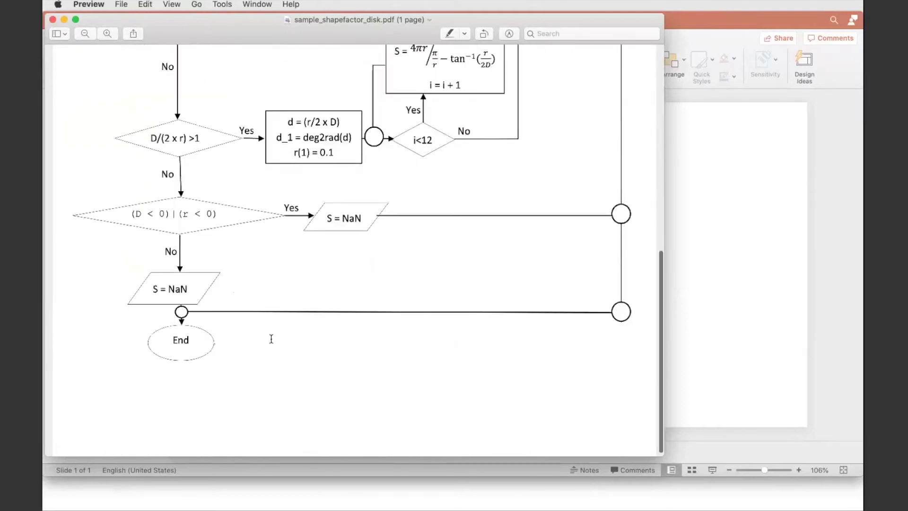
scroll(227, 347, down, 1)
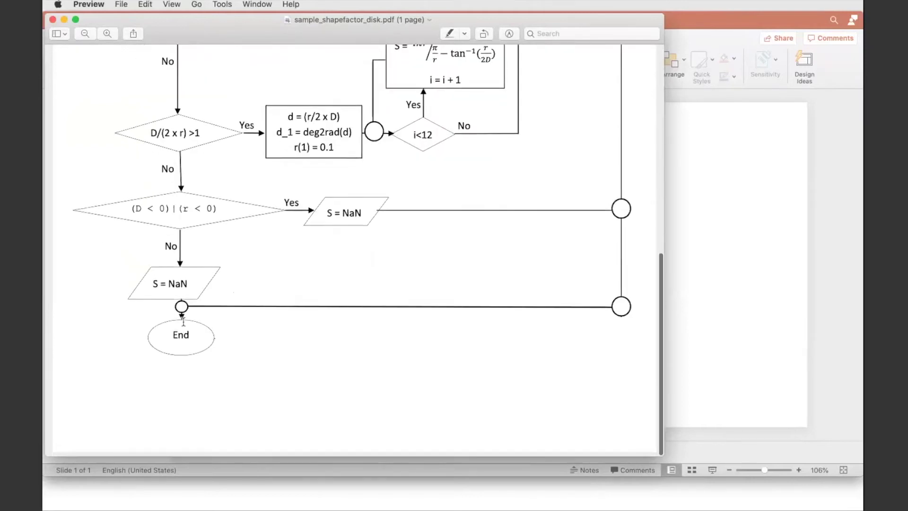
scroll(184, 322, up, 15)
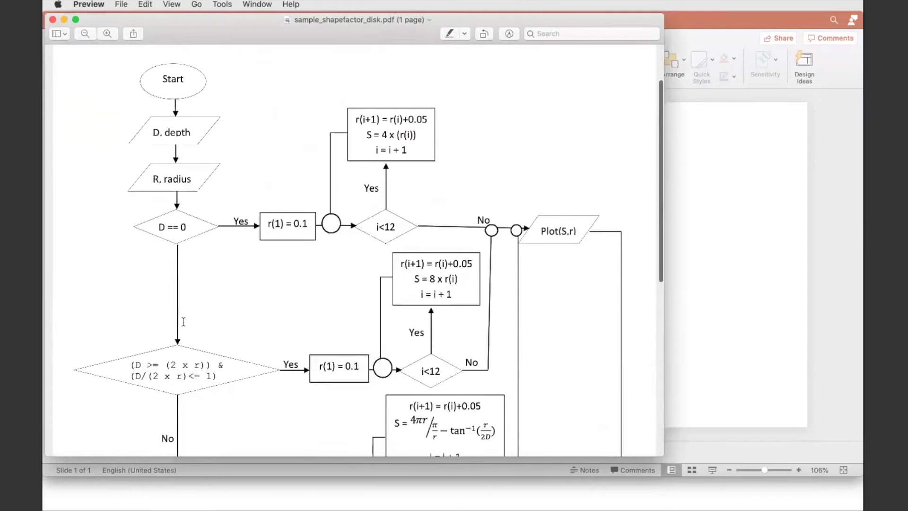
Step: Draw an oval in the upper left area of the blank slide
click(762, 265)
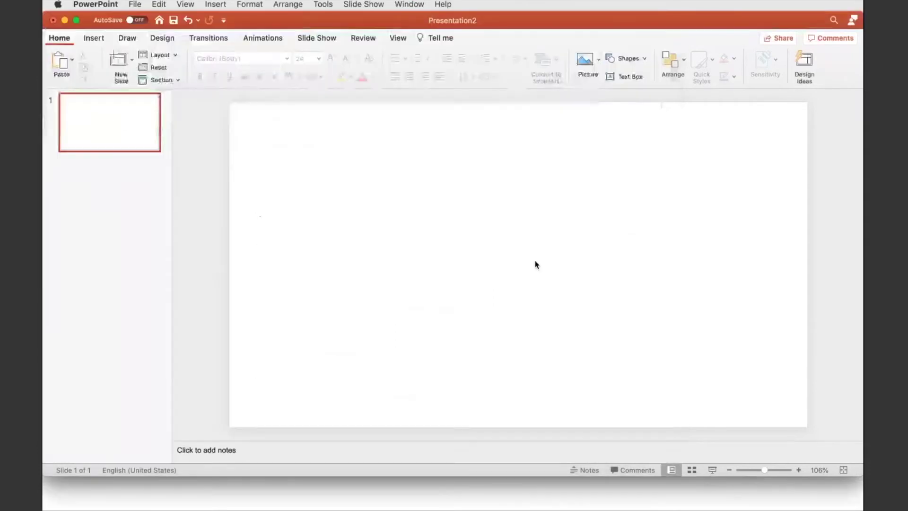
click(126, 38)
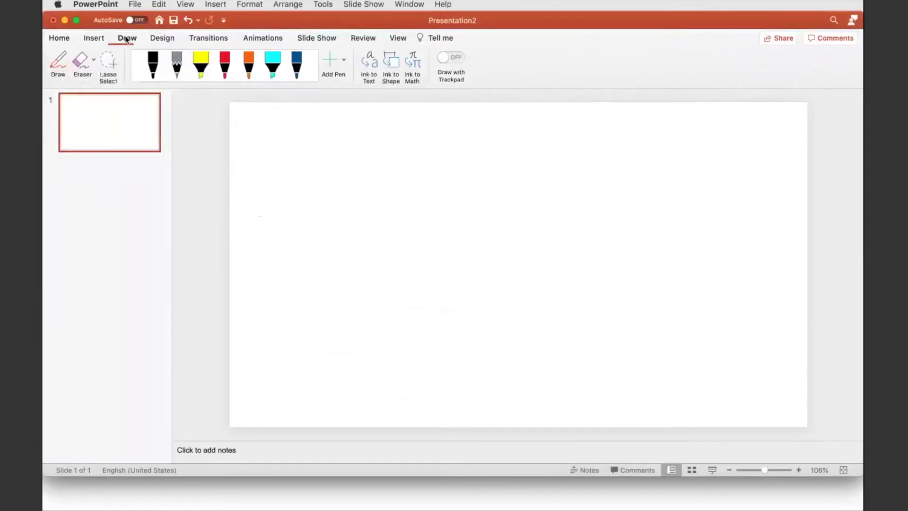
click(94, 37)
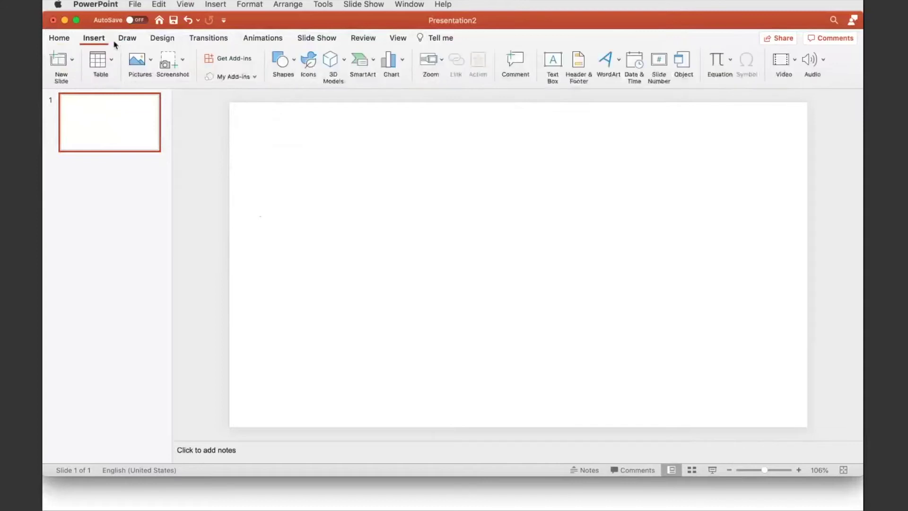
click(290, 66)
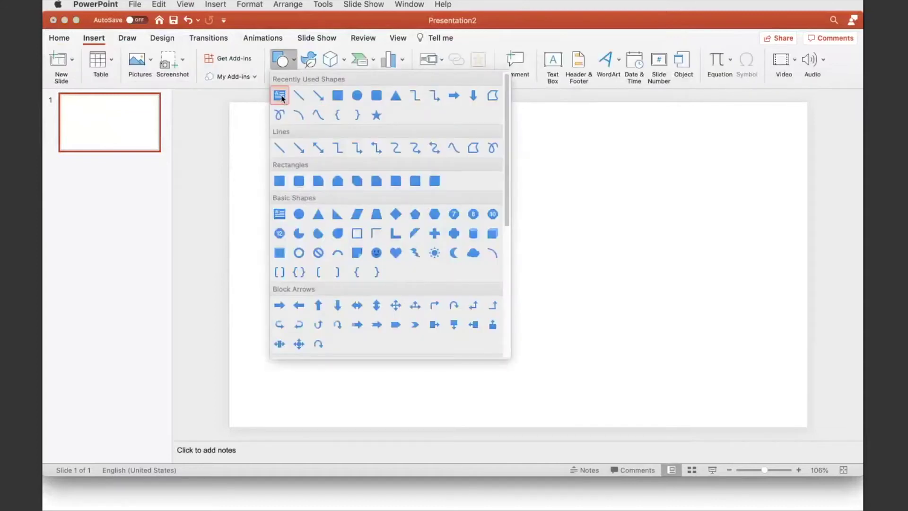
click(357, 95)
drag(335, 161, 391, 209)
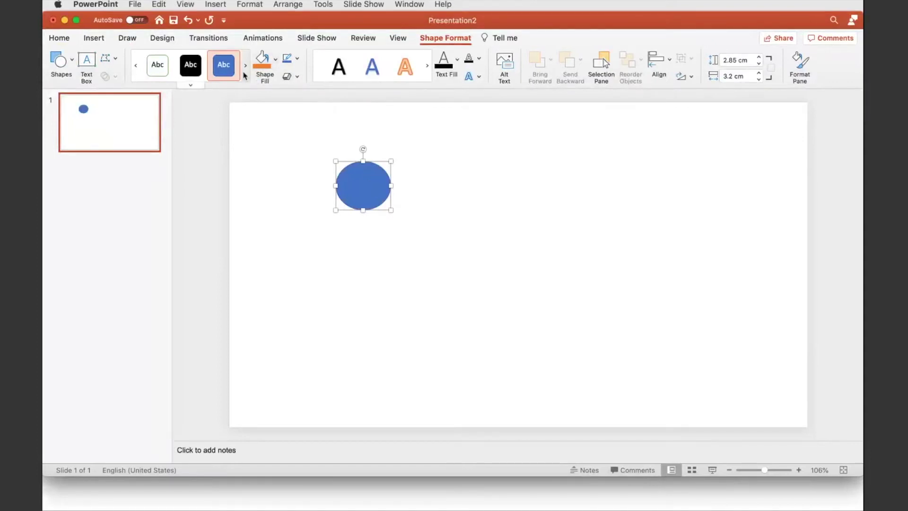
Step: Give the oval no fill and a black outline
click(298, 59)
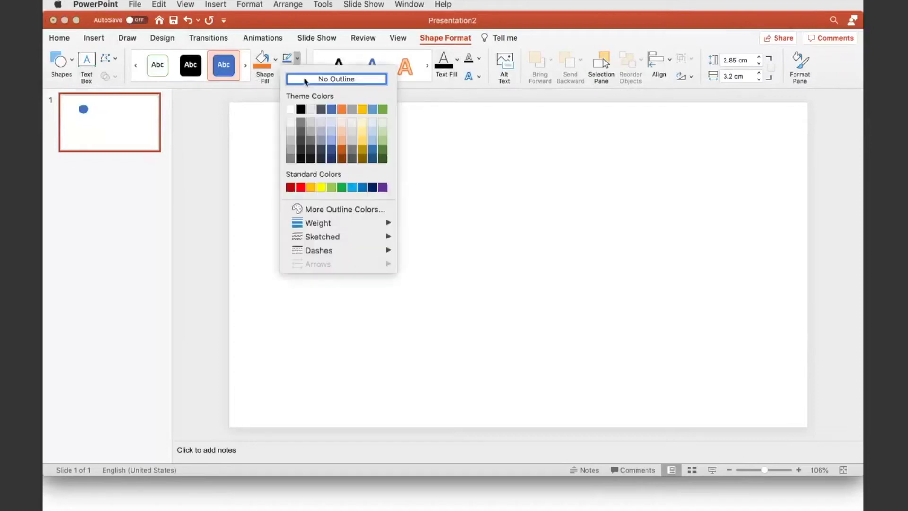
click(258, 87)
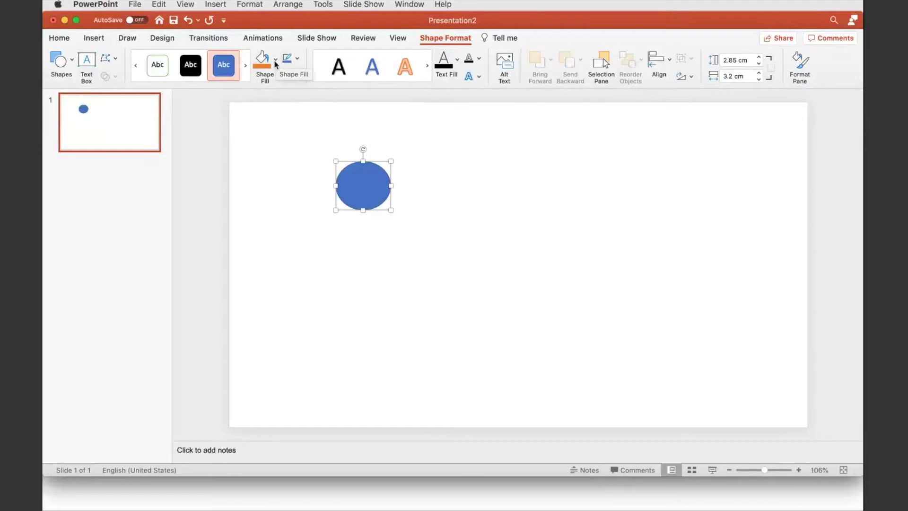
click(275, 61)
click(278, 84)
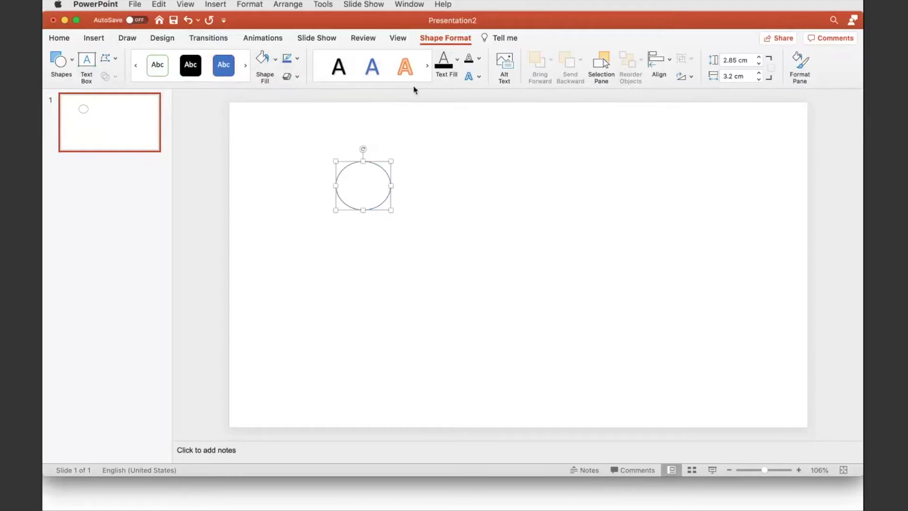
click(297, 59)
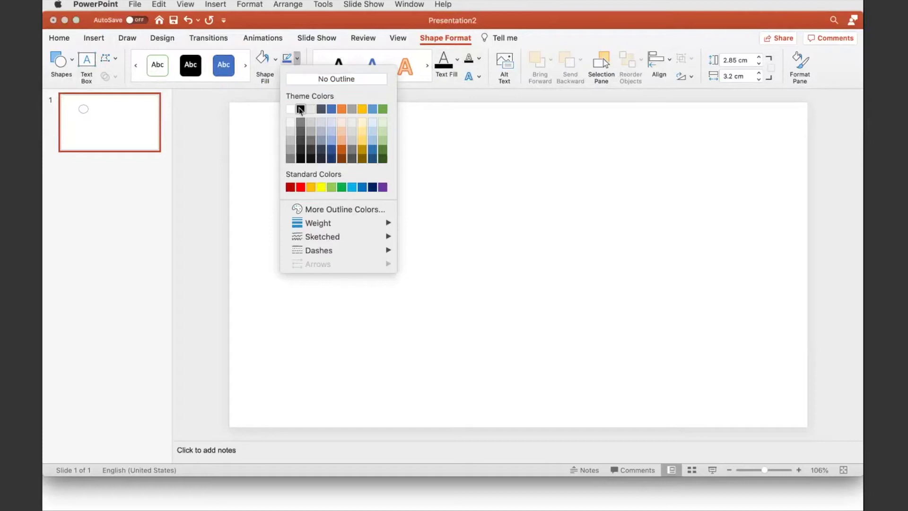
click(300, 110)
Step: Place a small text box at the centre of the oval
click(361, 185)
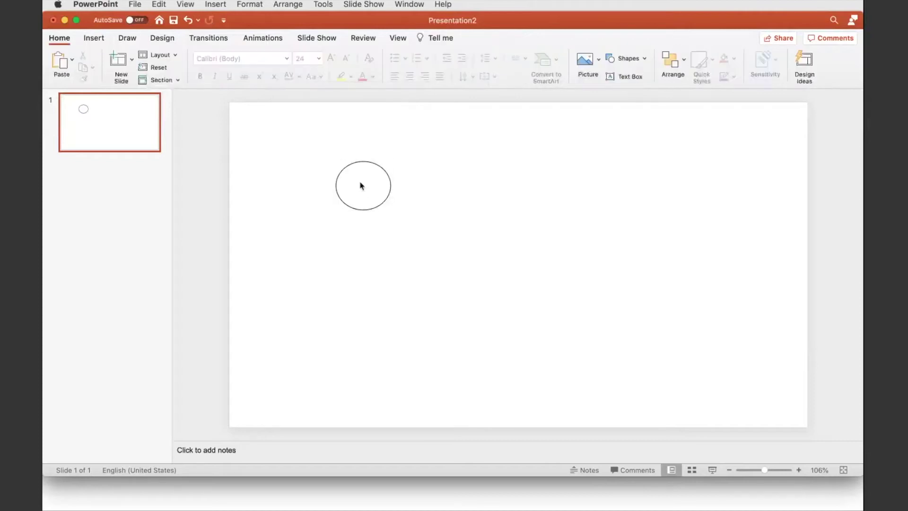
click(361, 185)
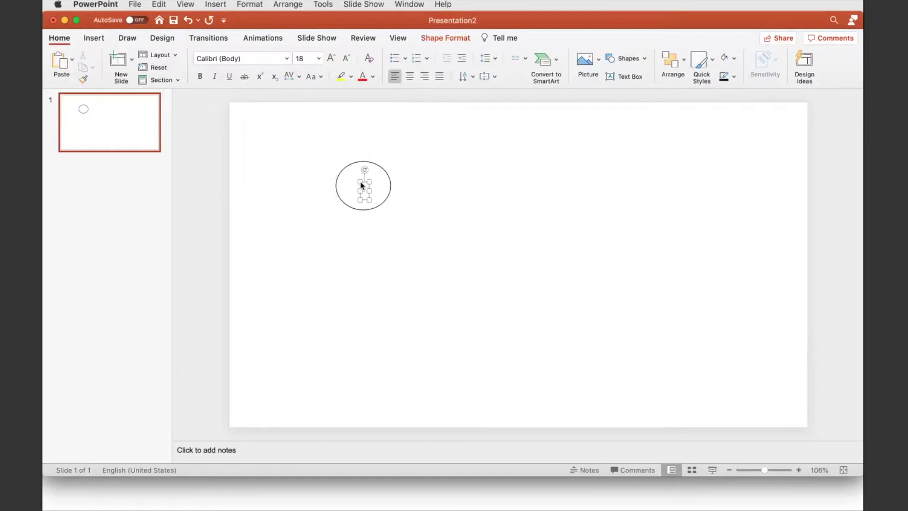
text(Satar)
key(super+z)
key(super+z)
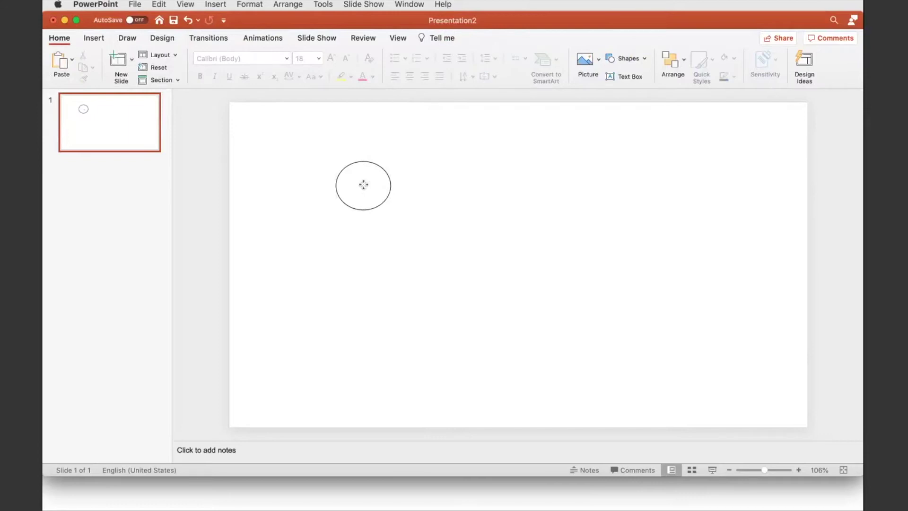
click(364, 185)
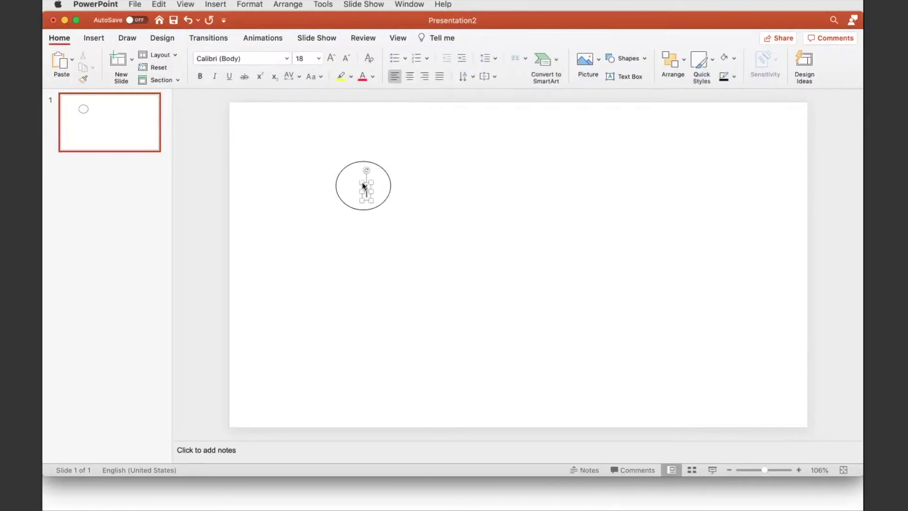
click(377, 167)
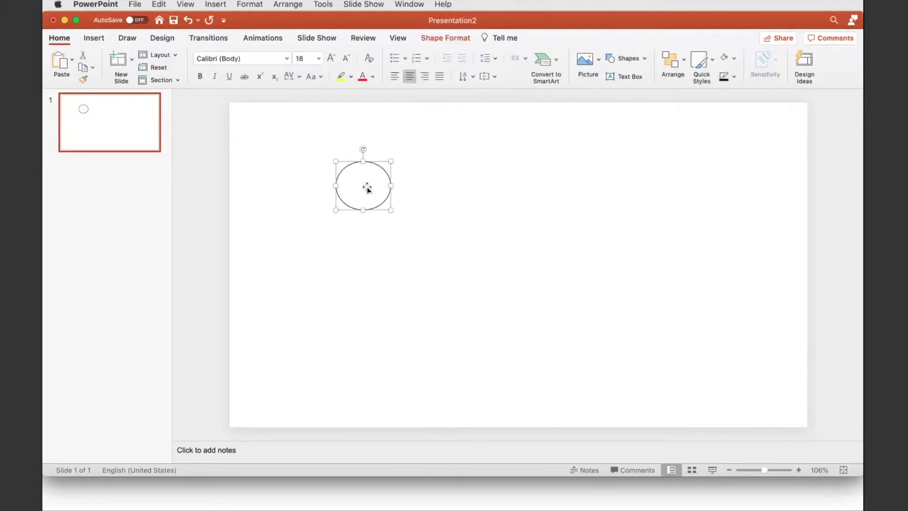
drag(367, 186, 467, 237)
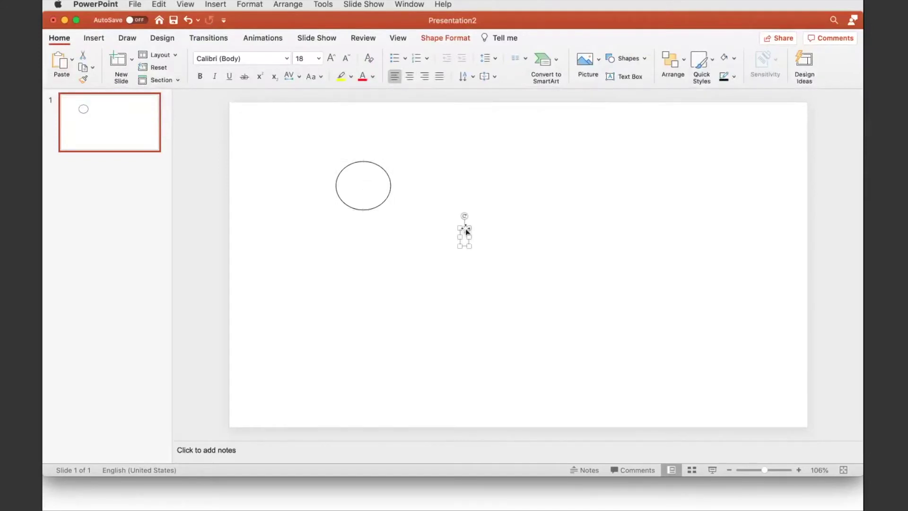
drag(465, 230, 364, 178)
Step: Type 'Start' in the text box, centre it, and select the oval with its label
click(364, 184)
text(Start)
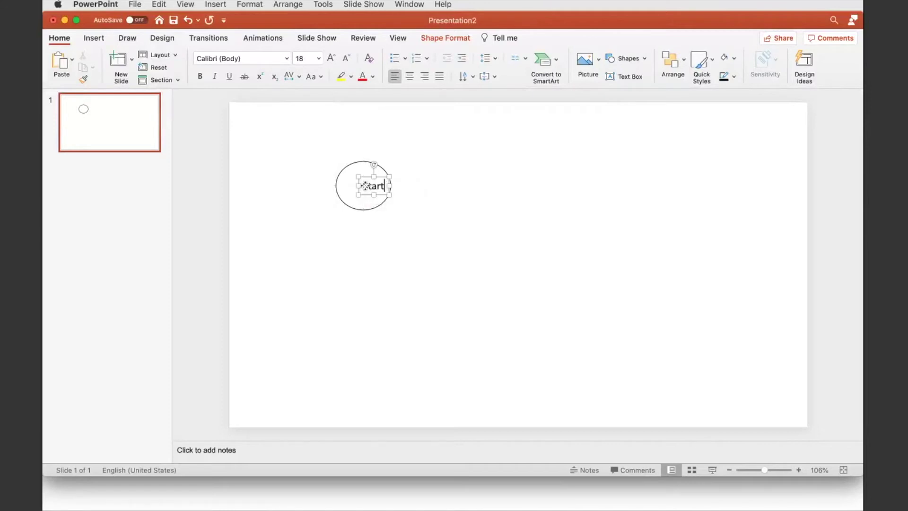
drag(382, 180, 371, 174)
click(416, 223)
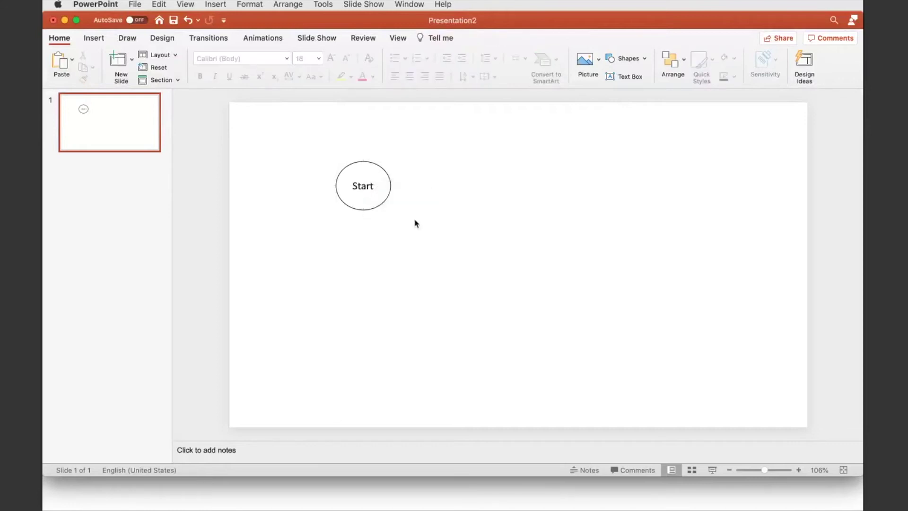
drag(415, 236, 308, 143)
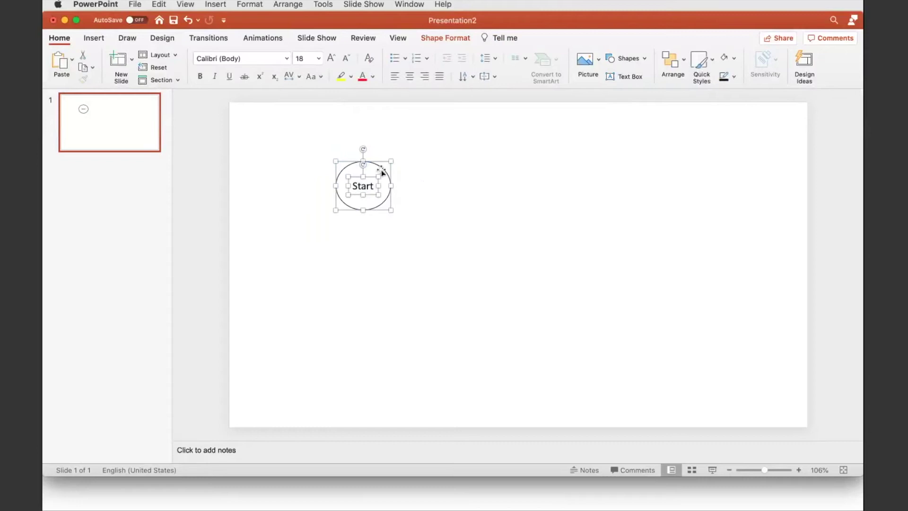
Step: Group the Start oval with its label and move it up and left
right_click(381, 170)
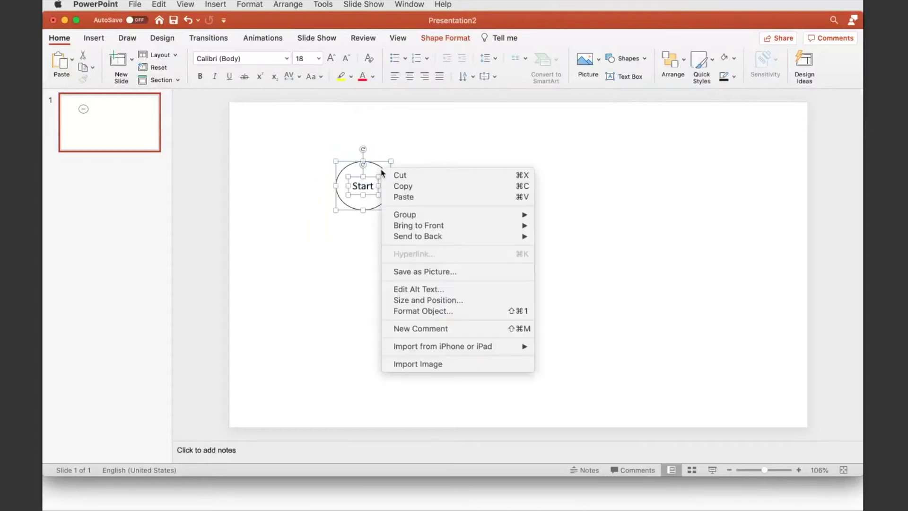
mouse_move(416, 215)
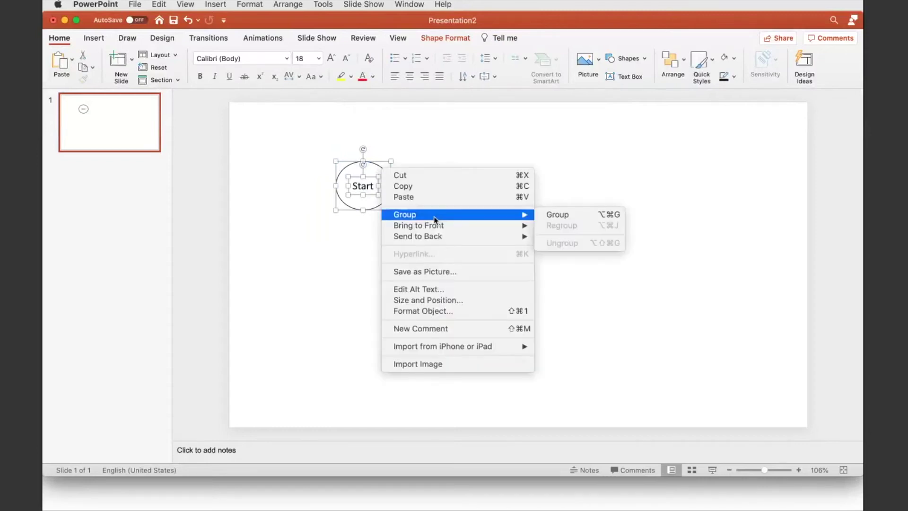
click(558, 214)
click(558, 213)
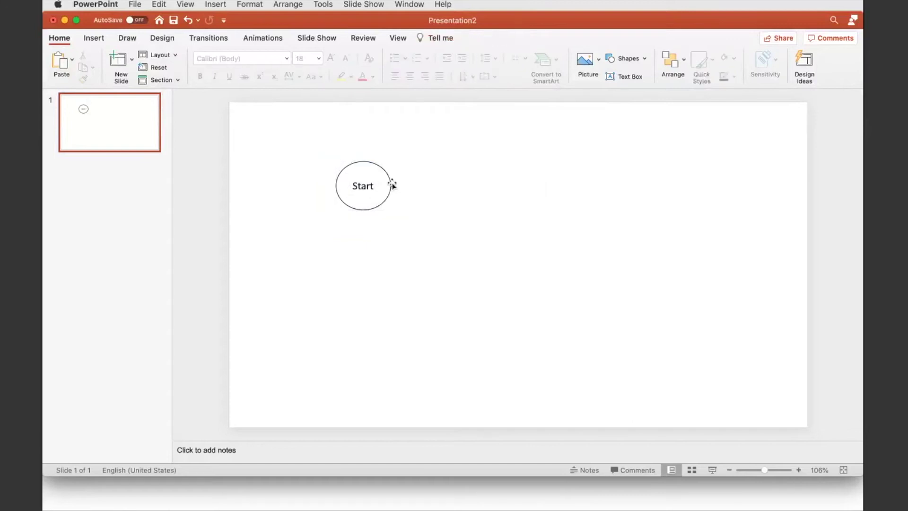
drag(386, 177, 353, 150)
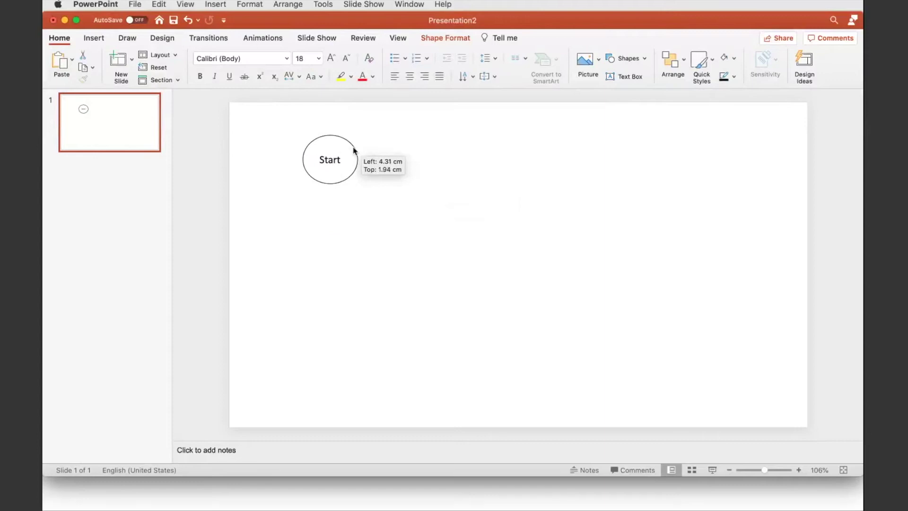
Step: Duplicate the Start oval and place the copy near the slide bottom as End
click(405, 237)
click(355, 173)
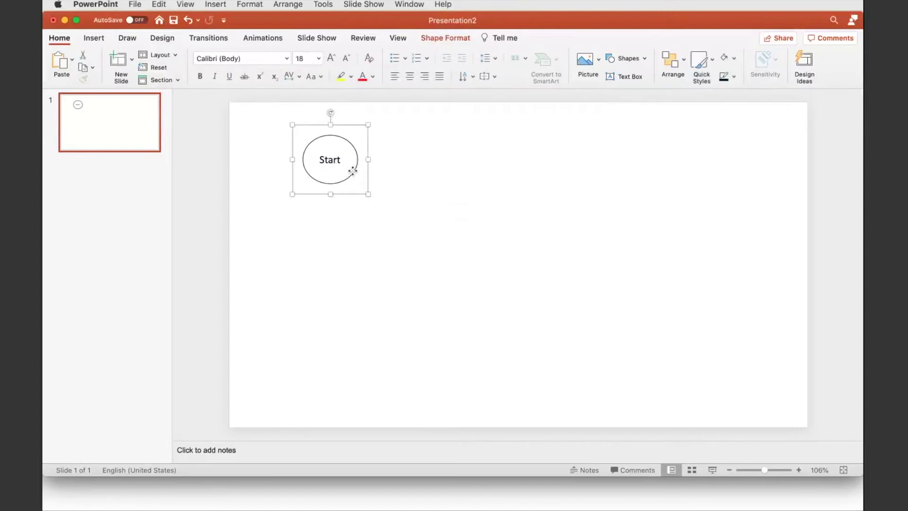
key(super+v)
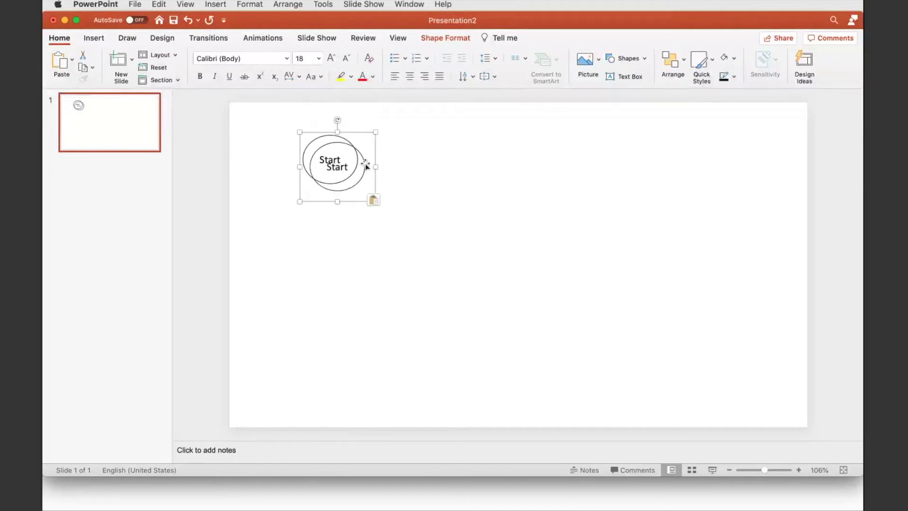
drag(365, 164, 482, 265)
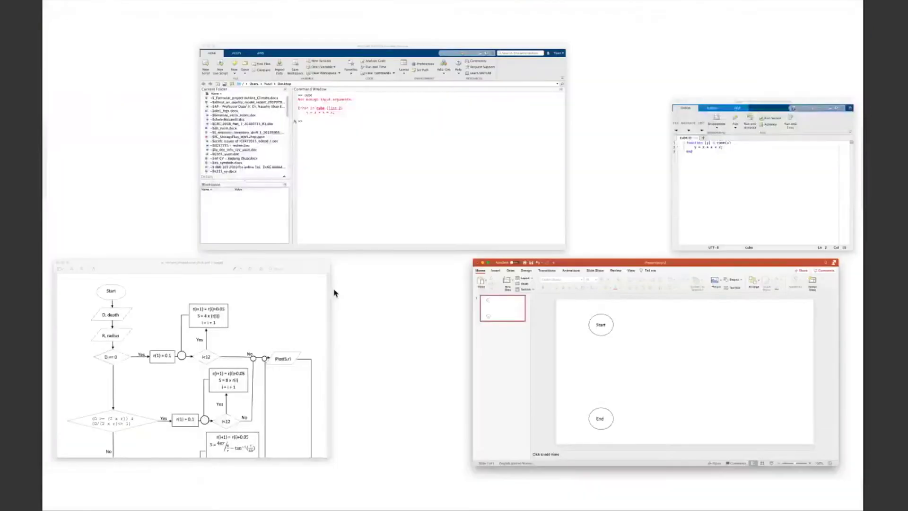
click(733, 203)
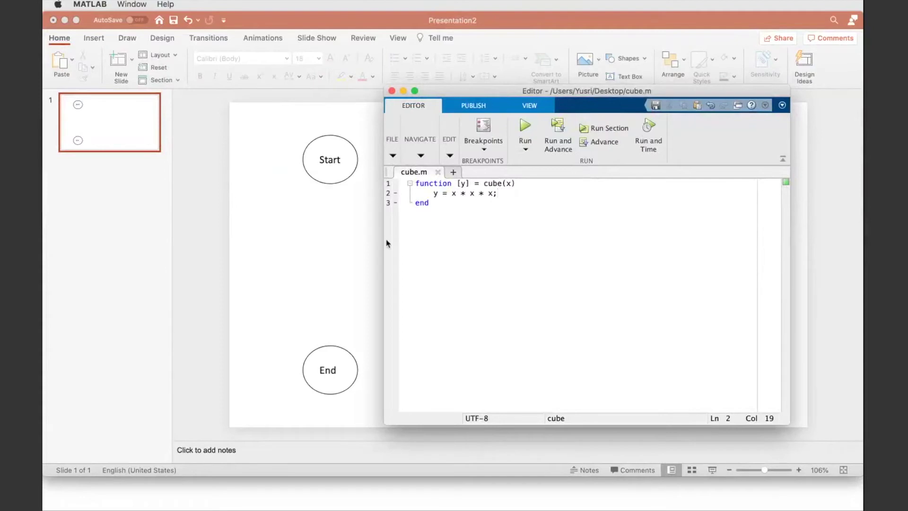
click(335, 242)
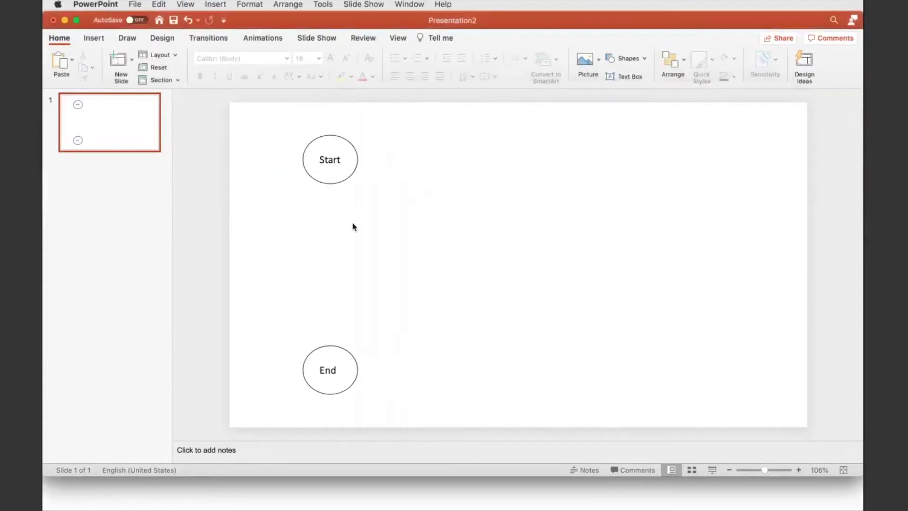
Step: Nudge the End oval slightly right, then bring the sample flowchart PDF to the front
drag(346, 352, 357, 349)
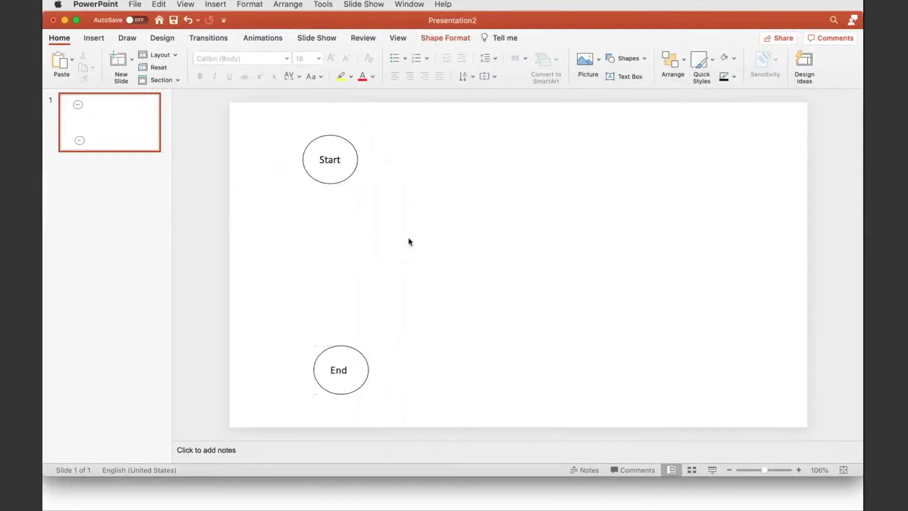
key(ctrl+Up)
click(229, 283)
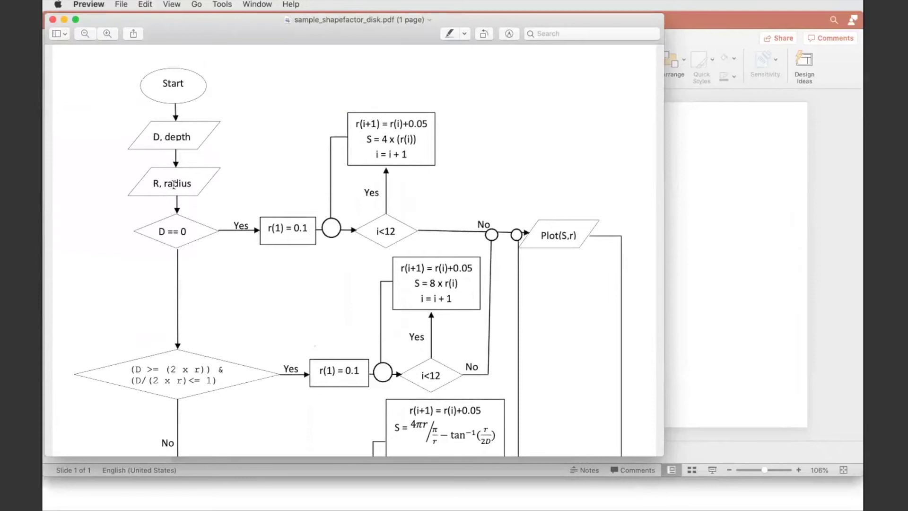
Step: Draw a parallelogram below the Start oval and remove its blue fill
click(736, 273)
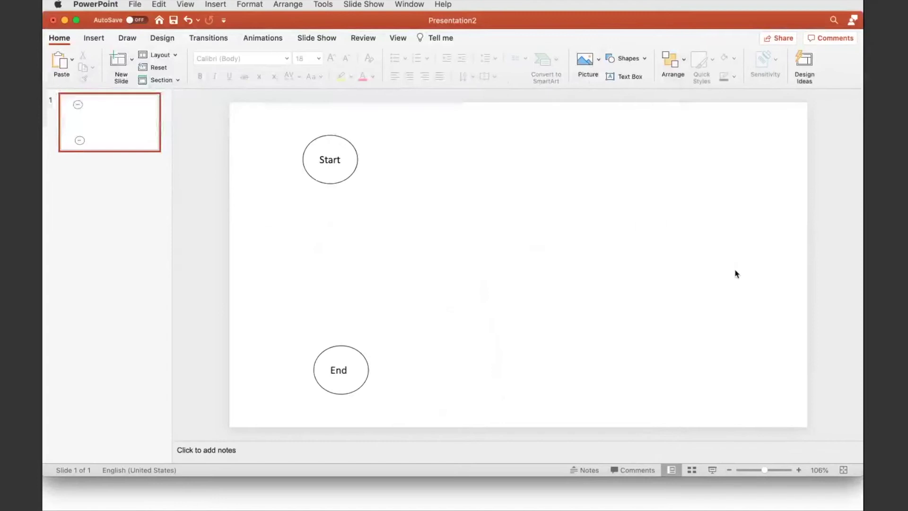
click(97, 41)
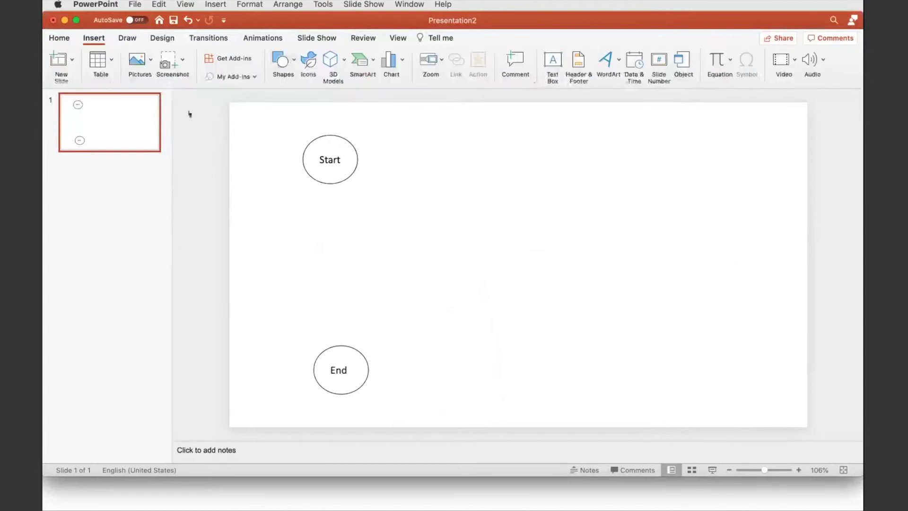
click(292, 64)
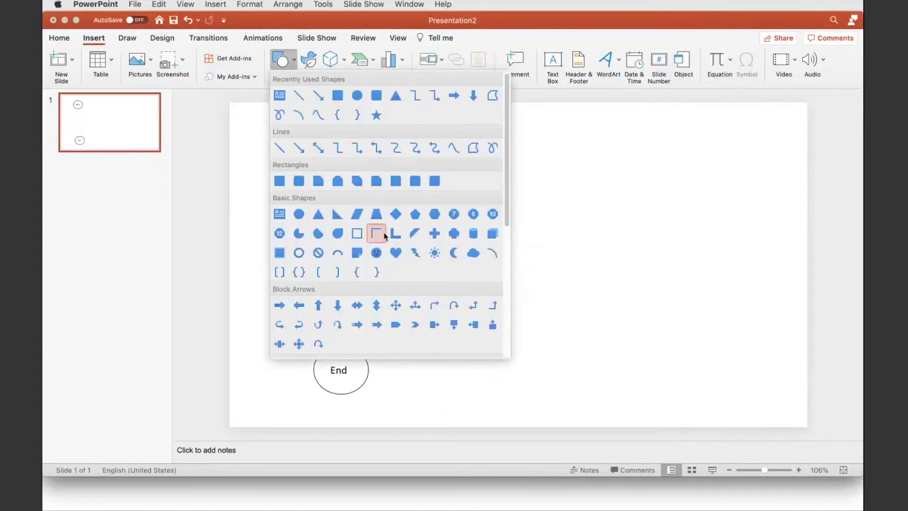
click(357, 215)
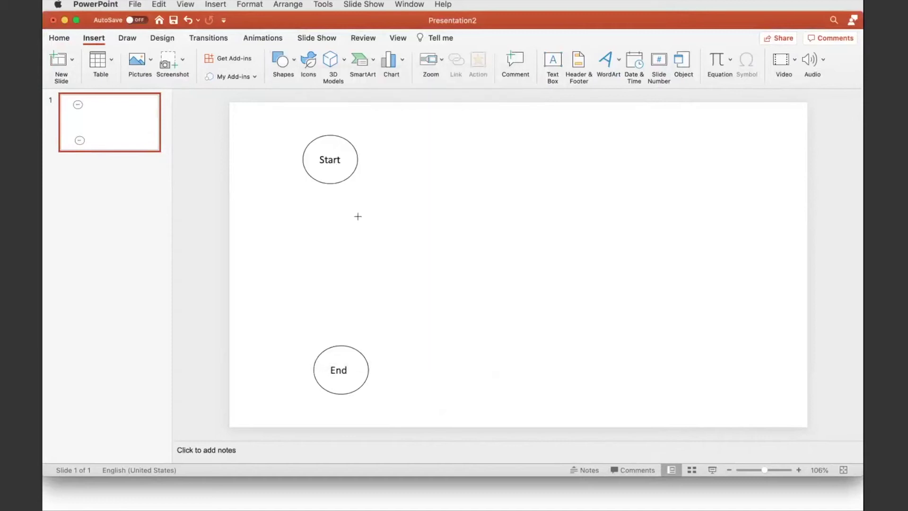
drag(313, 204, 376, 226)
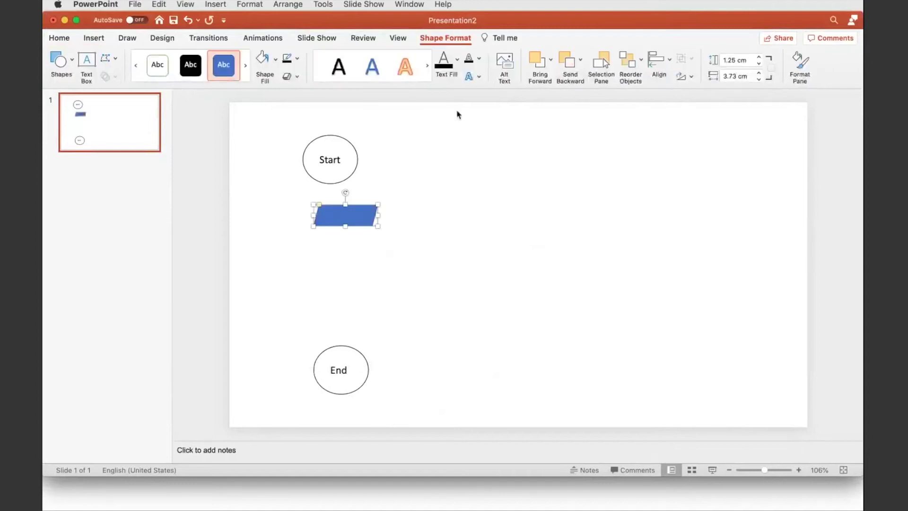
click(265, 63)
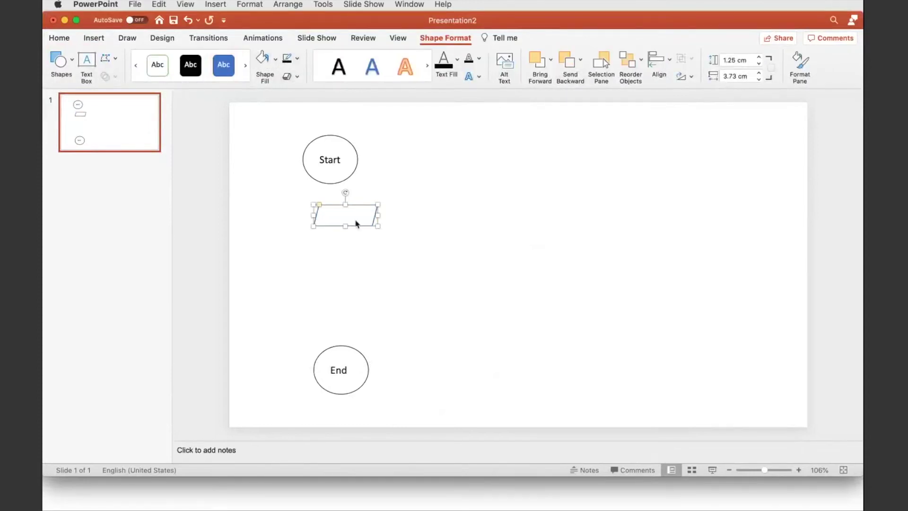
Step: Label the parallelogram 'x' and select it together with its label
click(347, 217)
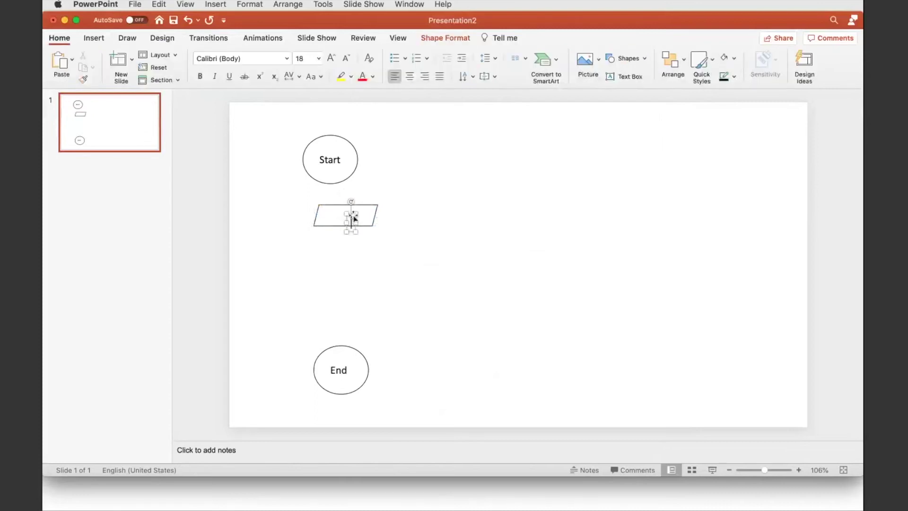
drag(353, 218, 344, 207)
text(x)
click(286, 194)
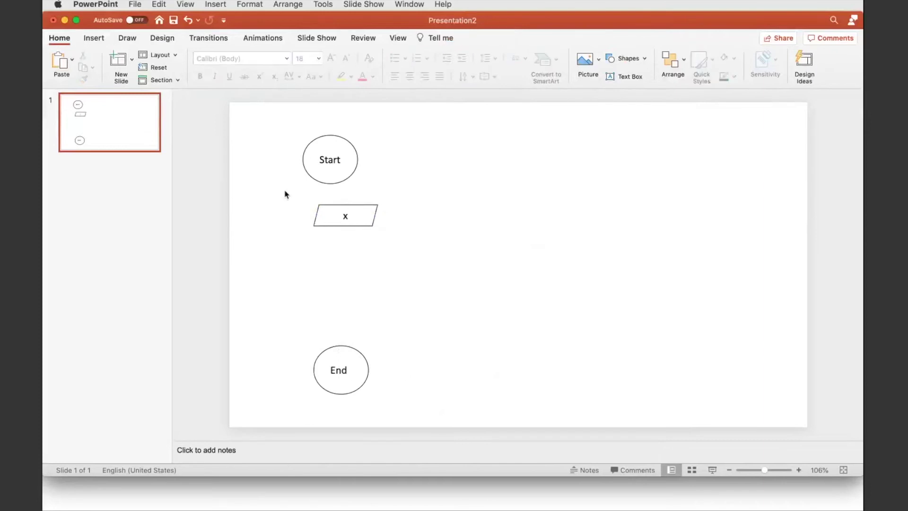
drag(285, 194, 402, 249)
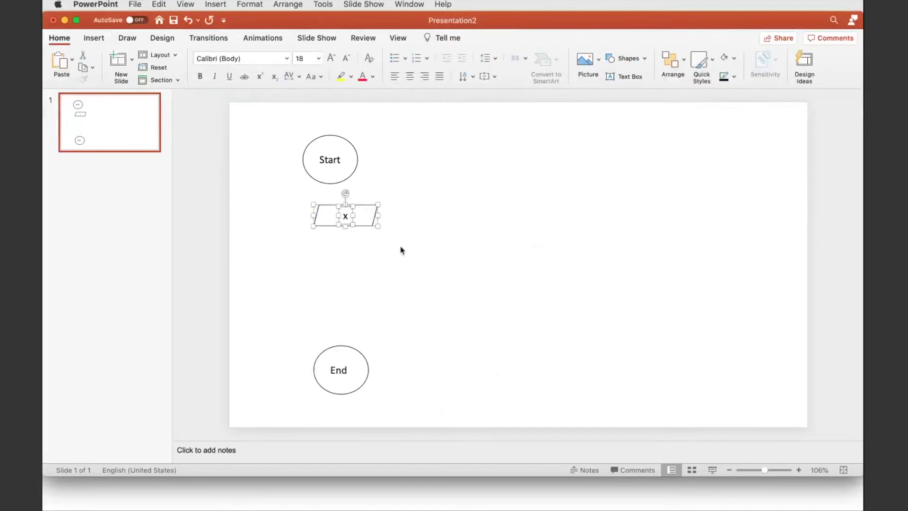
Step: Group the parallelogram with its x label and align it under the Start oval
right_click(361, 207)
mouse_move(385, 249)
click(537, 249)
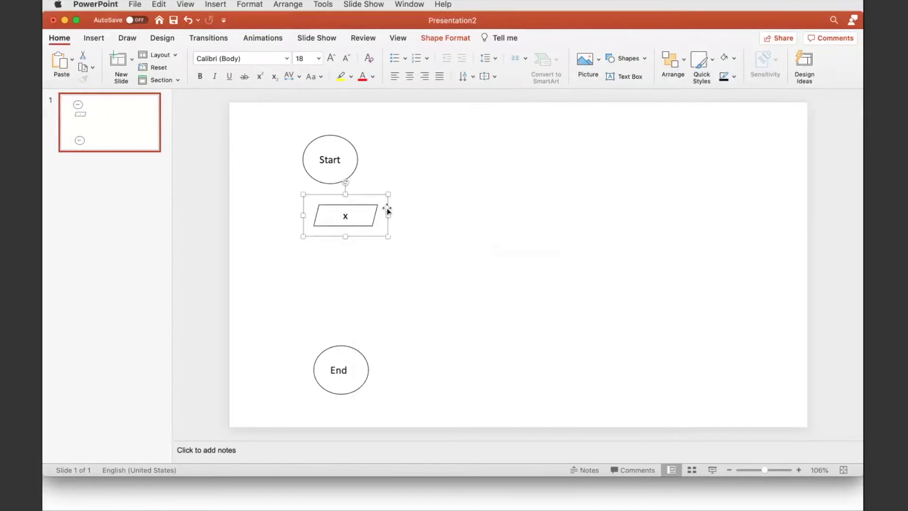
drag(381, 198, 364, 202)
click(431, 255)
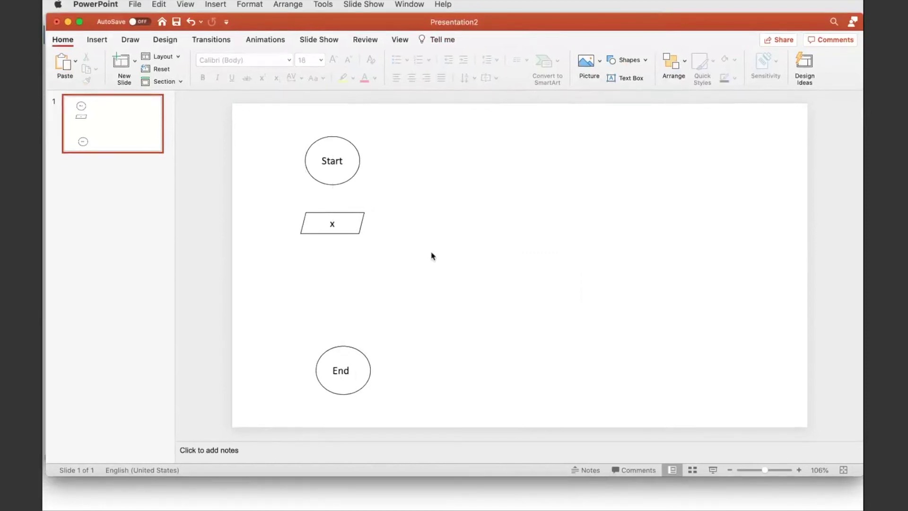
key(ctrl+Up)
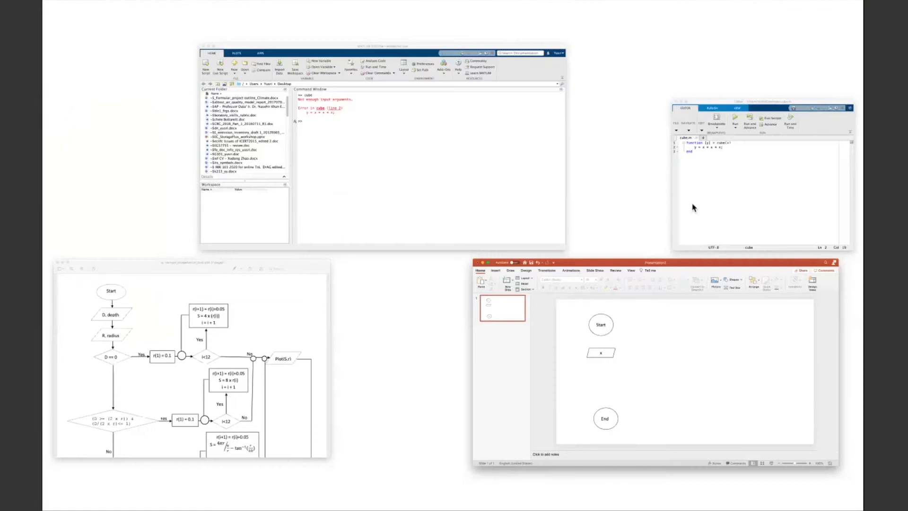
Step: View the cube.m code in MATLAB, then return to the flowchart presentation
click(693, 208)
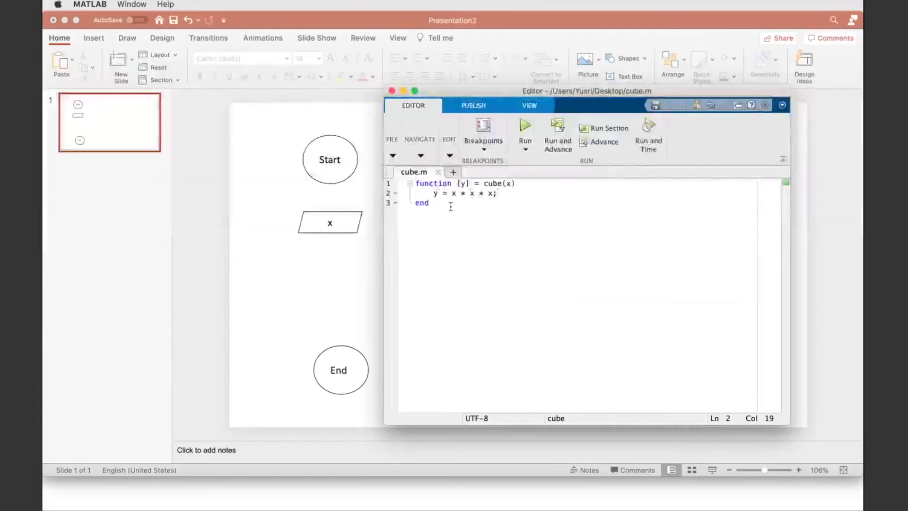
click(364, 268)
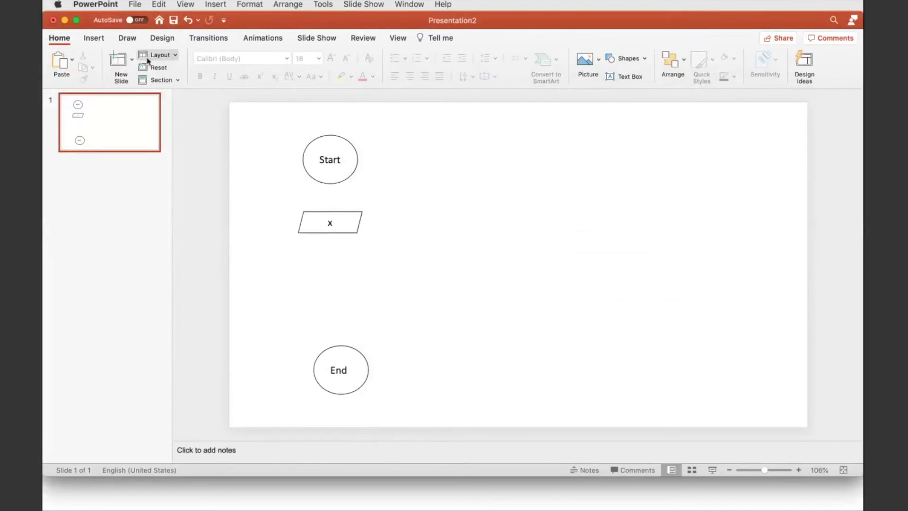
Step: Draw a rectangle below the x input and replace its blue fill with white
click(95, 39)
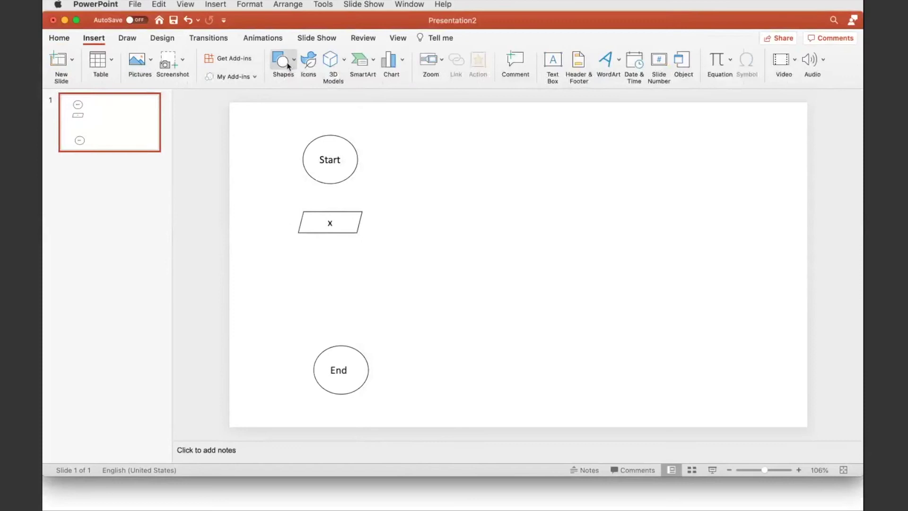
click(288, 65)
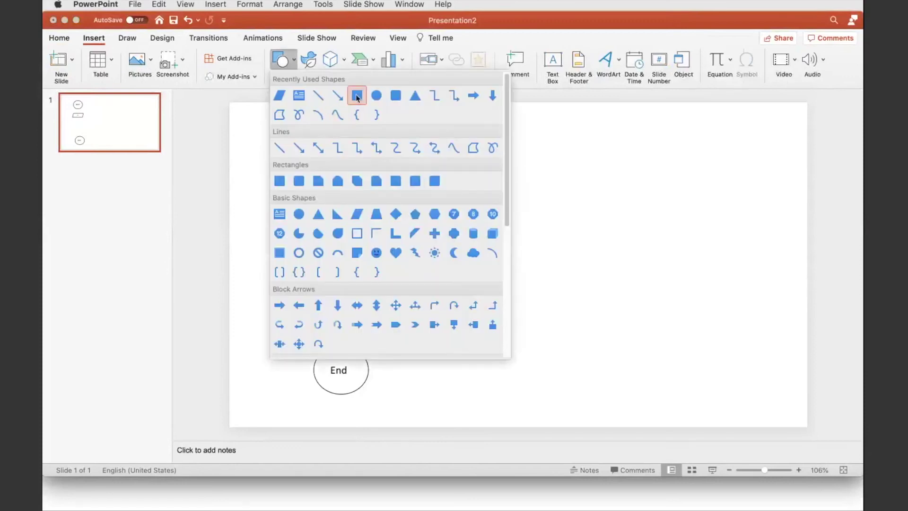
click(357, 97)
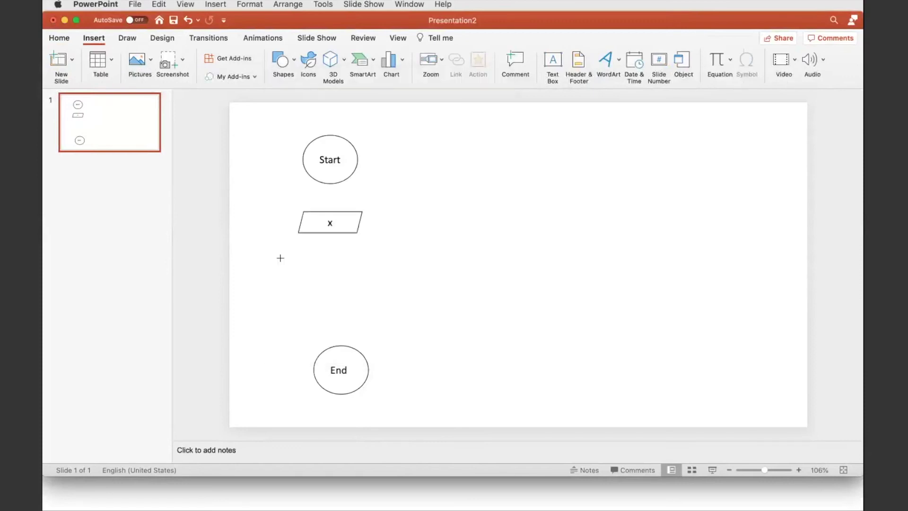
drag(280, 258, 389, 284)
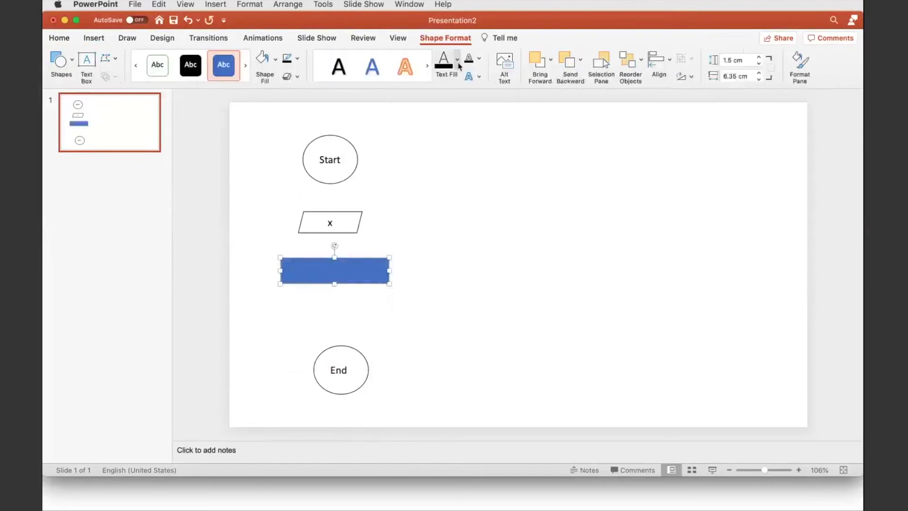
click(267, 60)
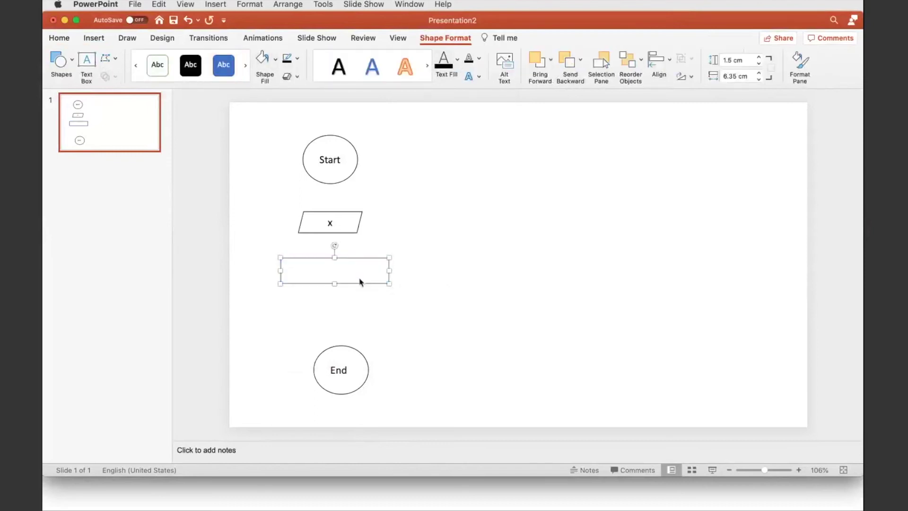
Step: Add a text box inside the rectangle reading 'y = x * x * x'
click(333, 268)
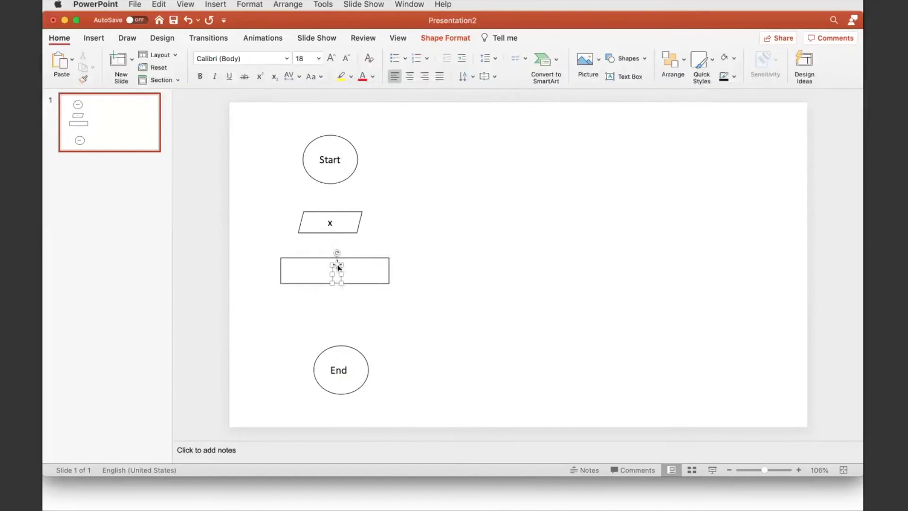
drag(338, 268, 334, 270)
click(334, 270)
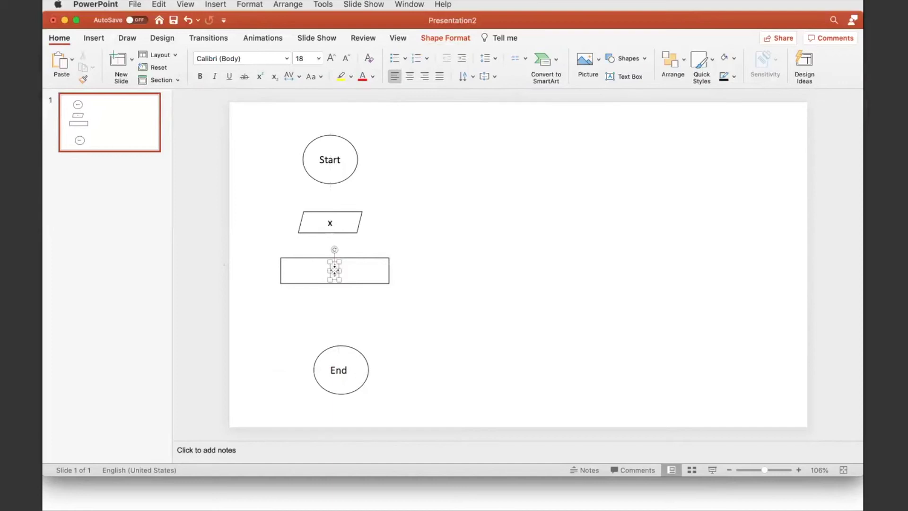
text(y -= x)
key(BackSpace)
key(BackSpace)
key(BackSpace)
text(x)
key(BackSpace)
text(=)
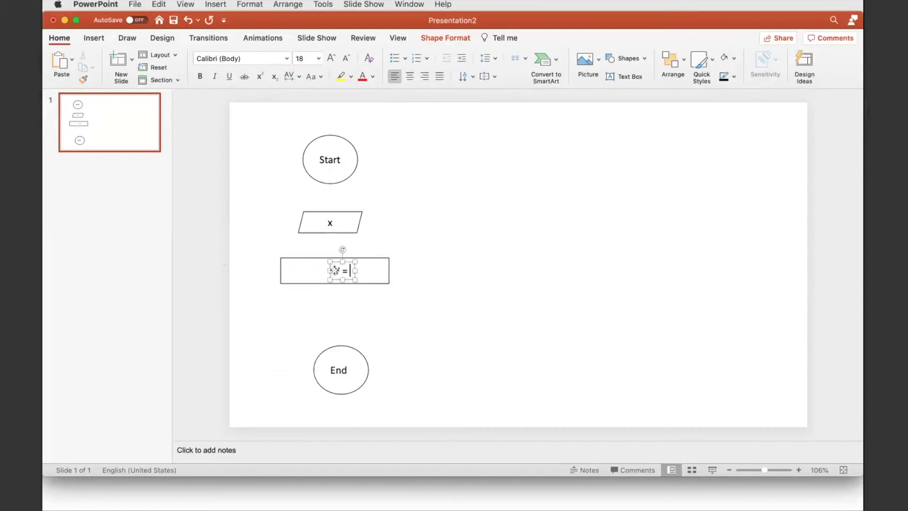
text( x +)
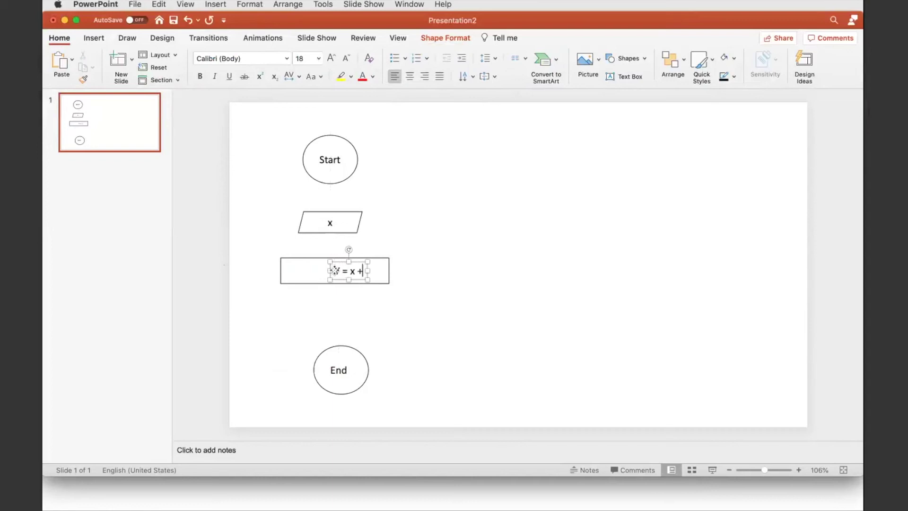
key(BackSpace)
text(* x)
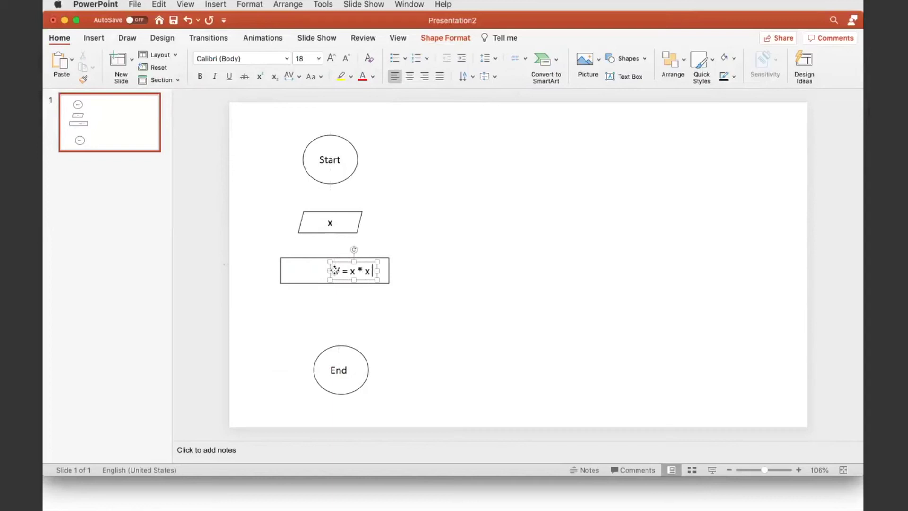
text( * x)
click(435, 341)
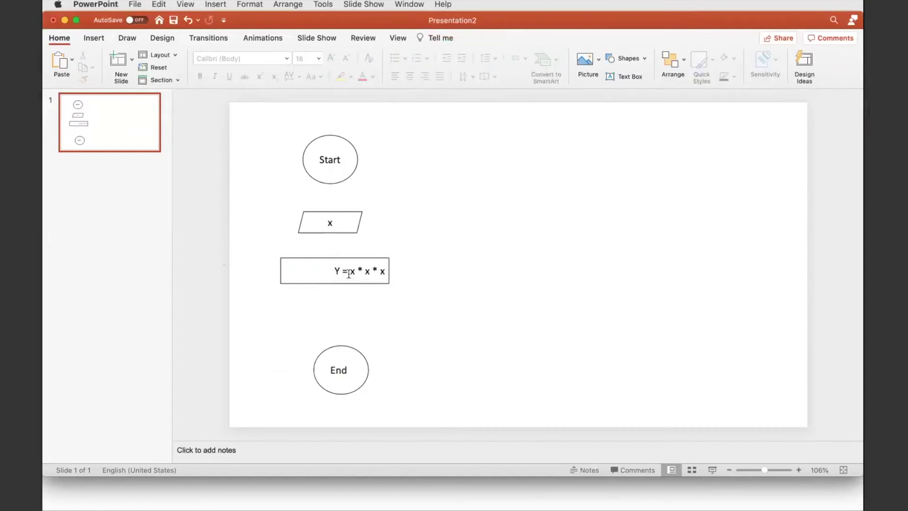
Step: Keep the y lowercase, centre the equation, and select the rectangle with its text
click(342, 284)
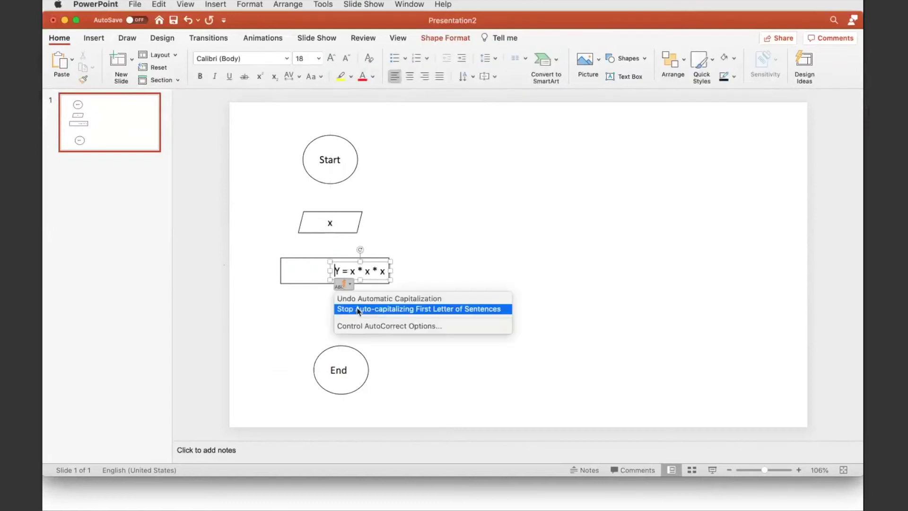
click(357, 309)
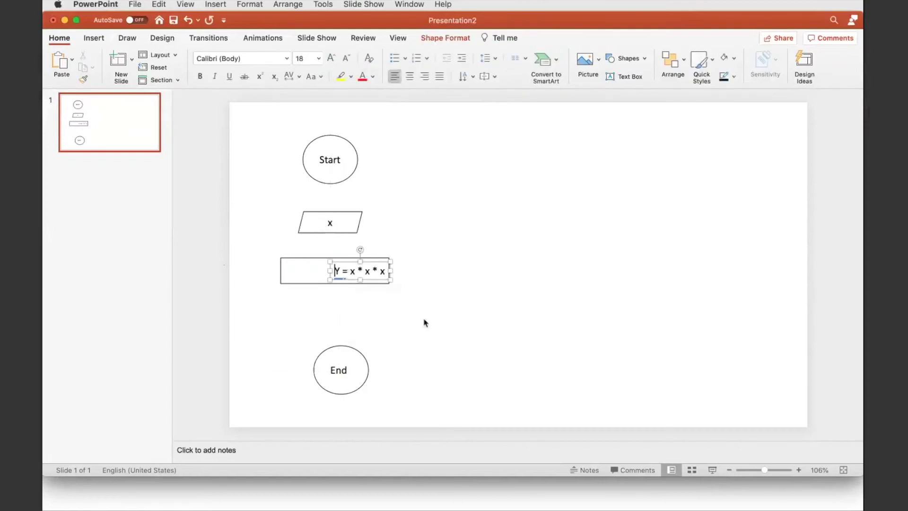
click(424, 322)
drag(374, 268, 356, 264)
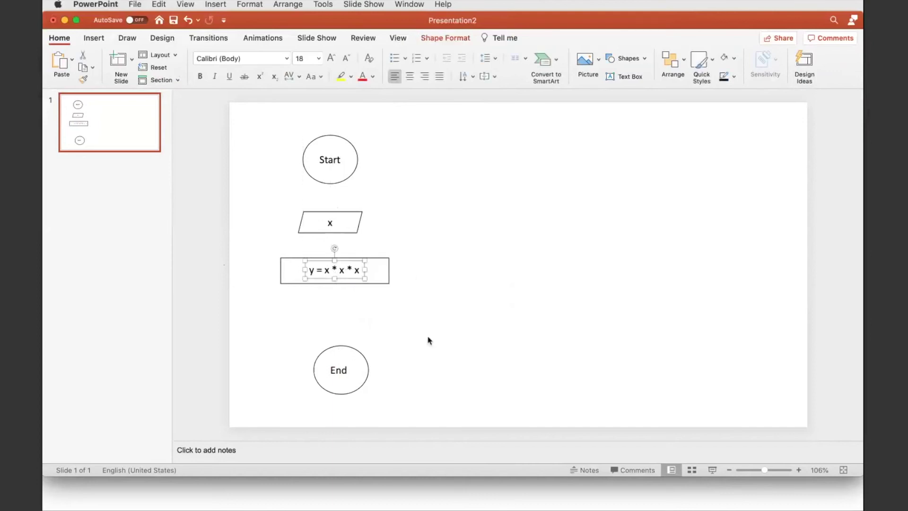
click(419, 316)
drag(419, 313, 258, 242)
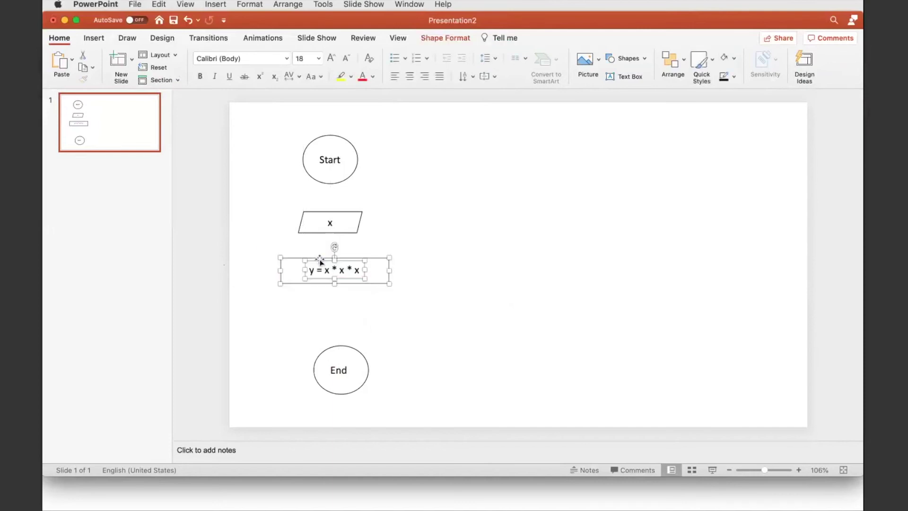
right_click(320, 262)
Step: Group the process rectangle with its y = x * x * x text and move it slightly lower
mouse_move(439, 304)
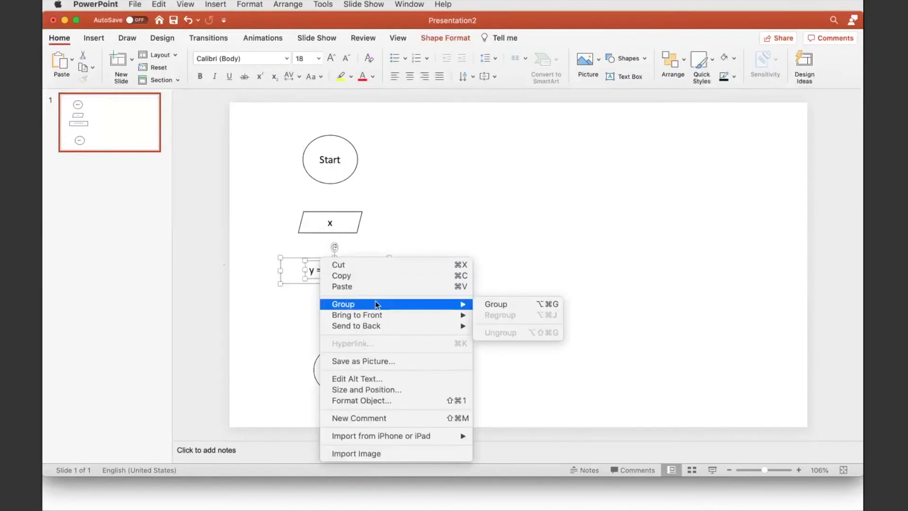
click(497, 308)
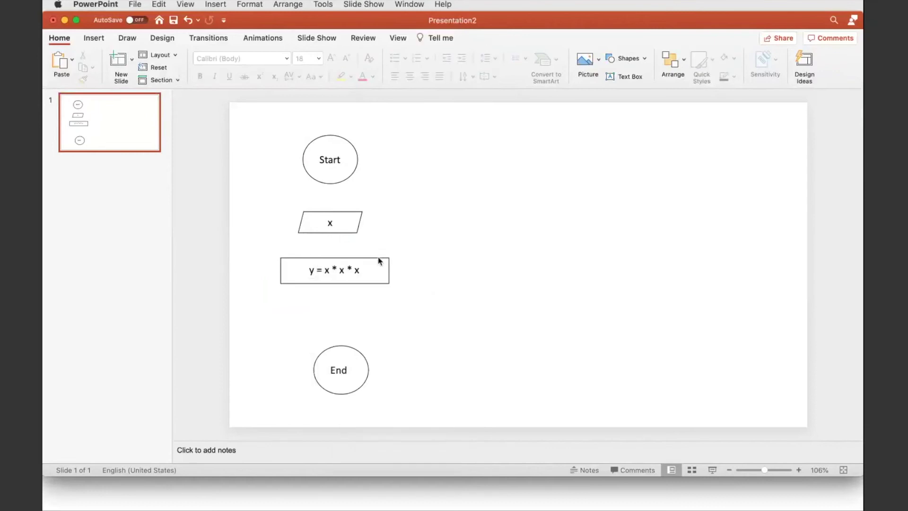
drag(370, 245, 372, 263)
click(328, 333)
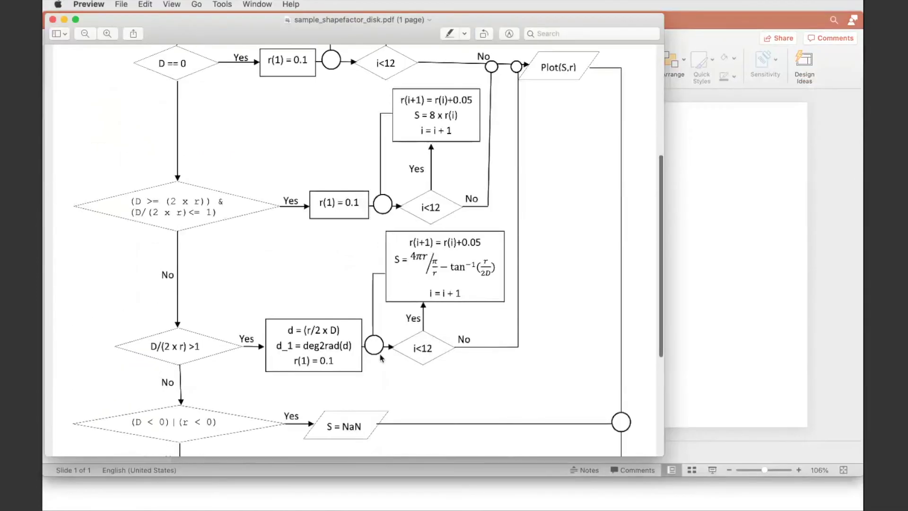
Step: Scroll through the reference flowchart PDF in Preview, then return to the PowerPoint slide
scroll(381, 358, down, 5)
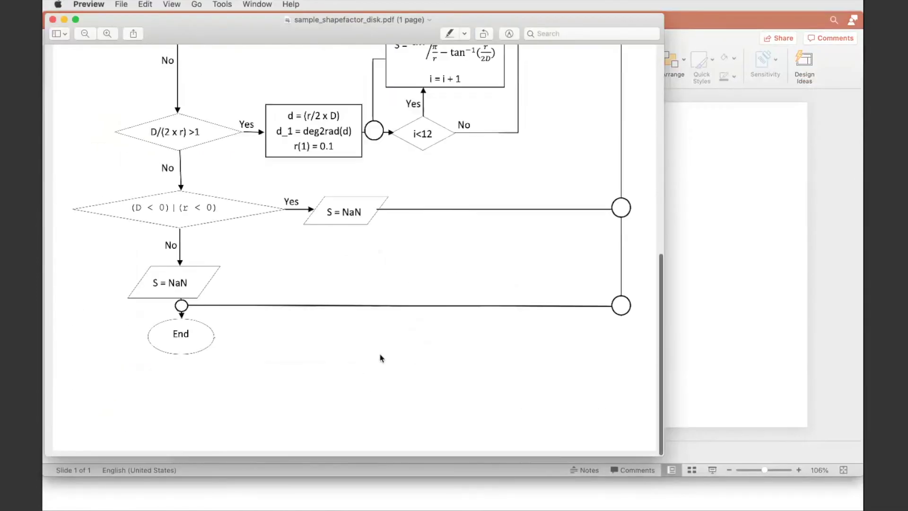
scroll(381, 358, up, 10)
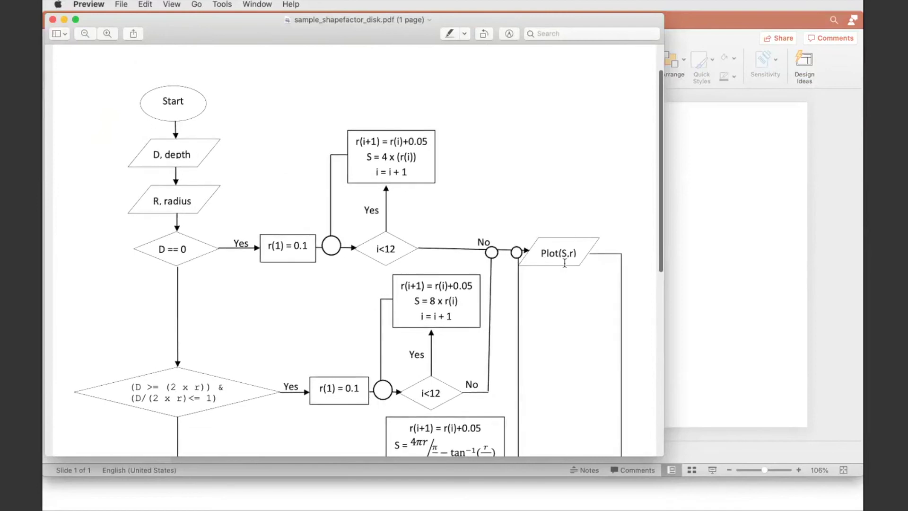
key(ctrl+Up)
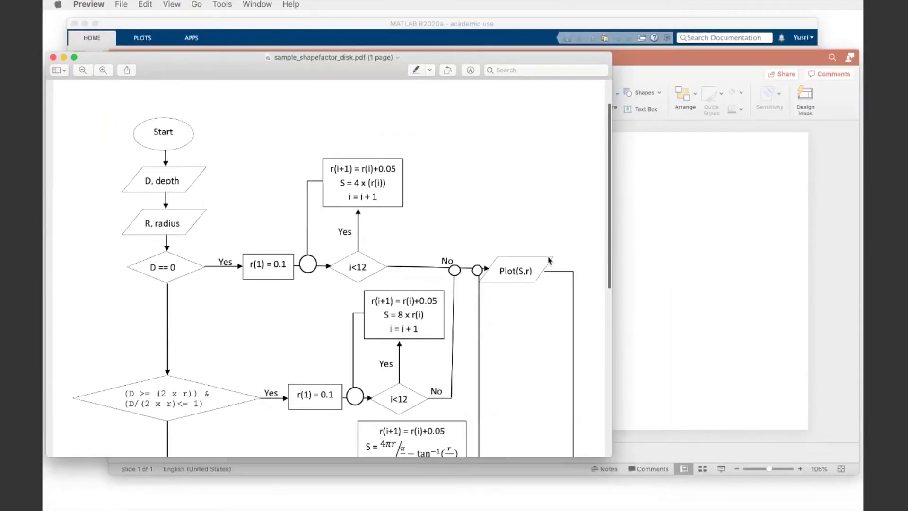
key(ctrl+Up)
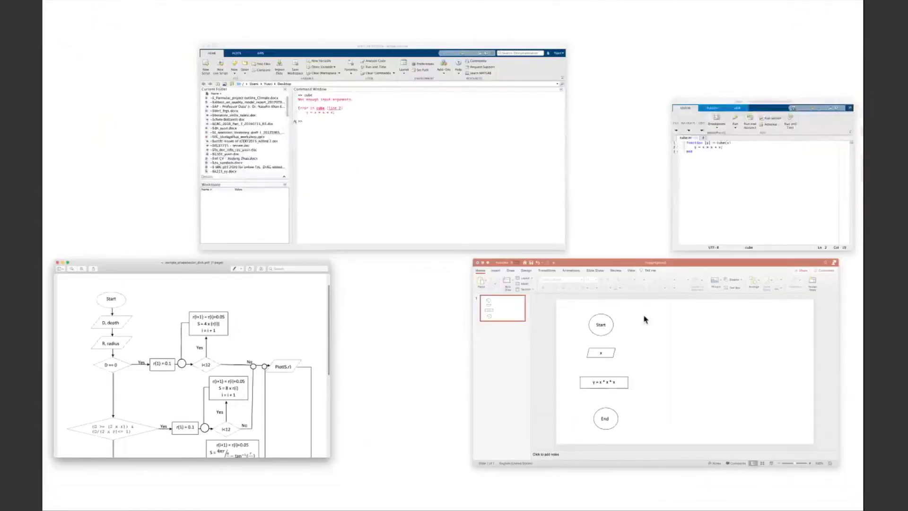
click(644, 318)
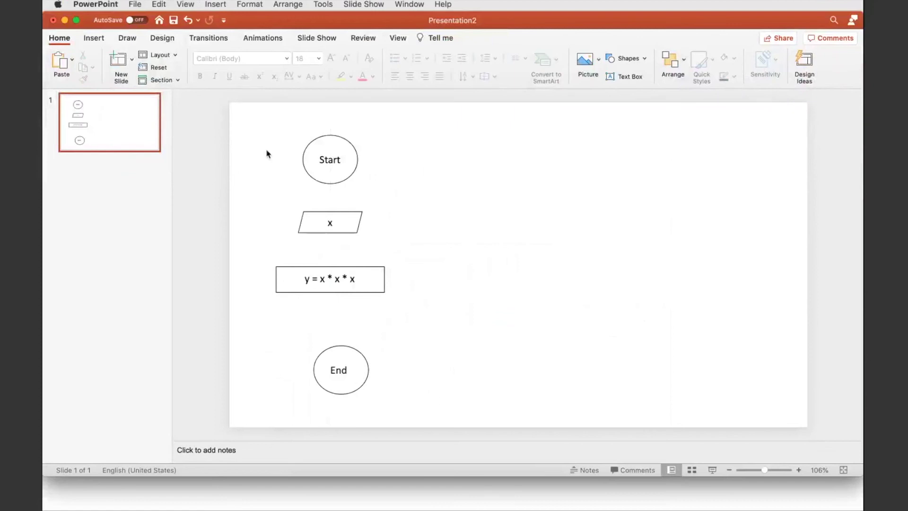
Step: Duplicate the x parallelogram below the process box and relabel it 'y'
click(354, 211)
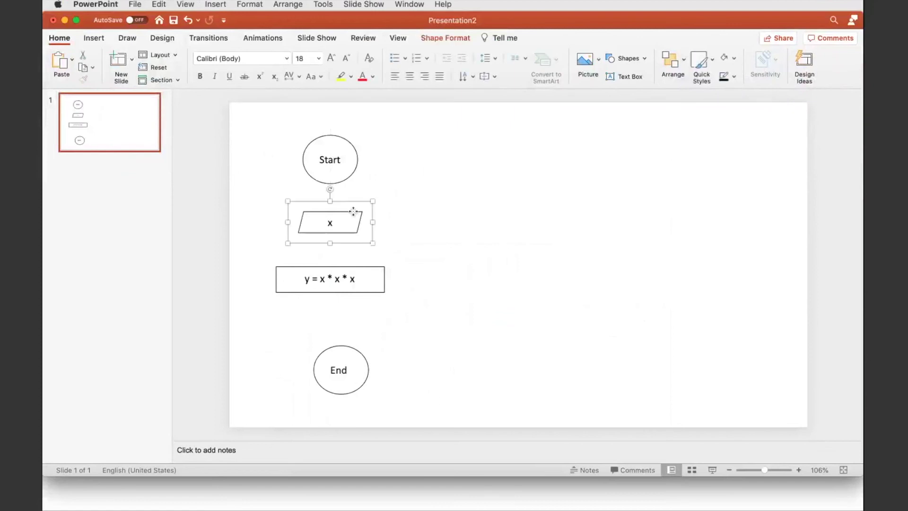
key(super+v)
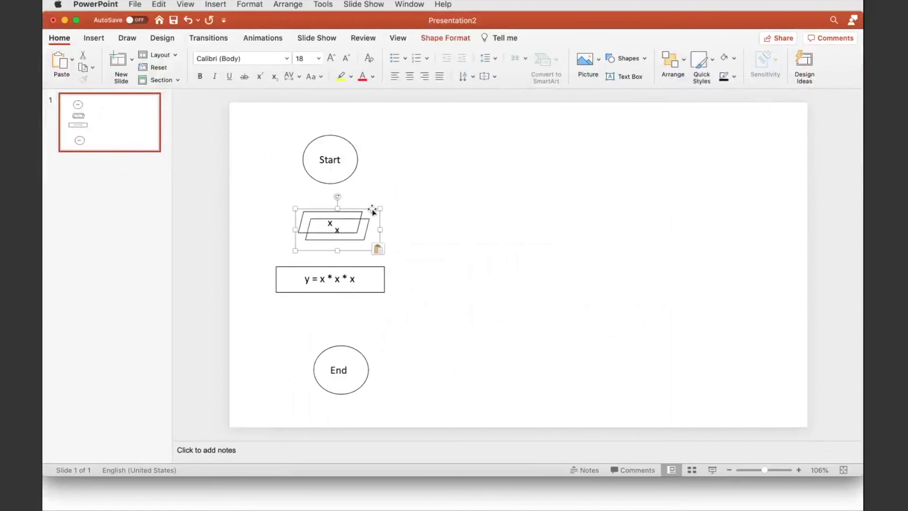
drag(372, 211, 361, 307)
double_click(337, 316)
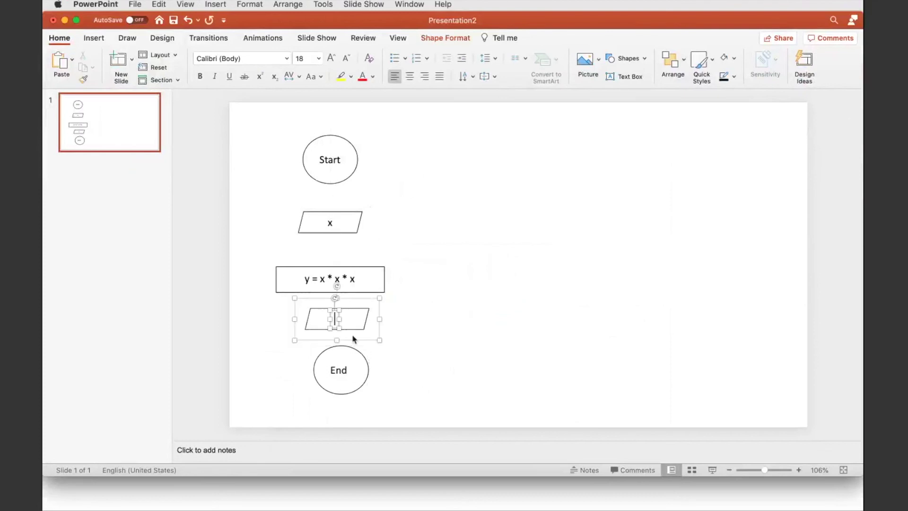
text(y)
click(475, 334)
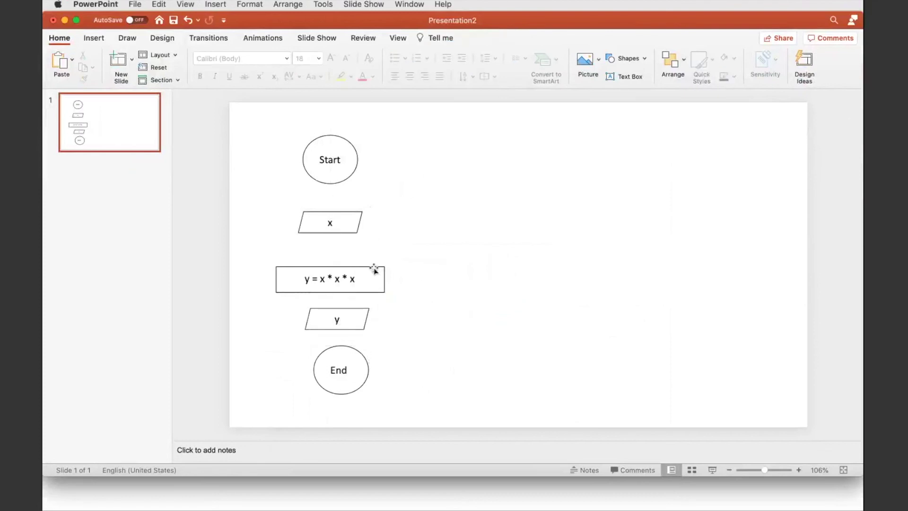
Step: Nudge the process box, x parallelogram and Start oval into one centred column
drag(377, 263, 378, 257)
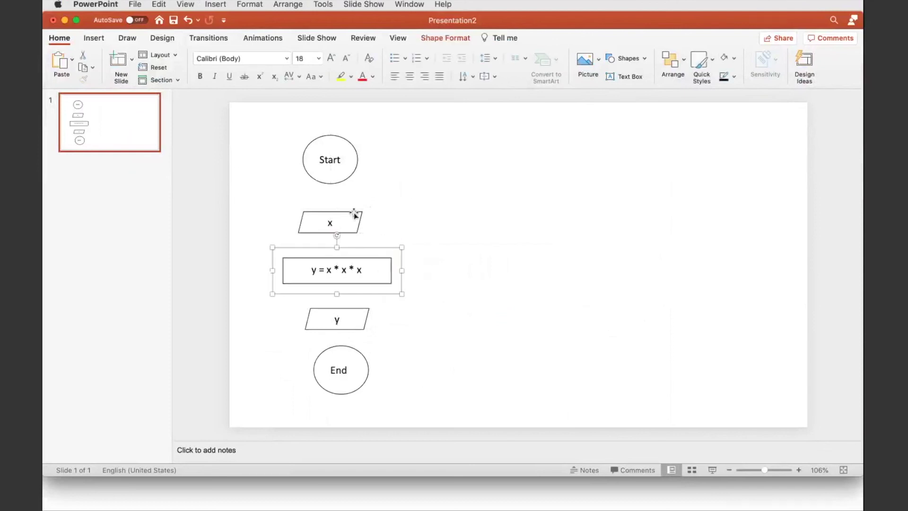
drag(354, 214, 359, 211)
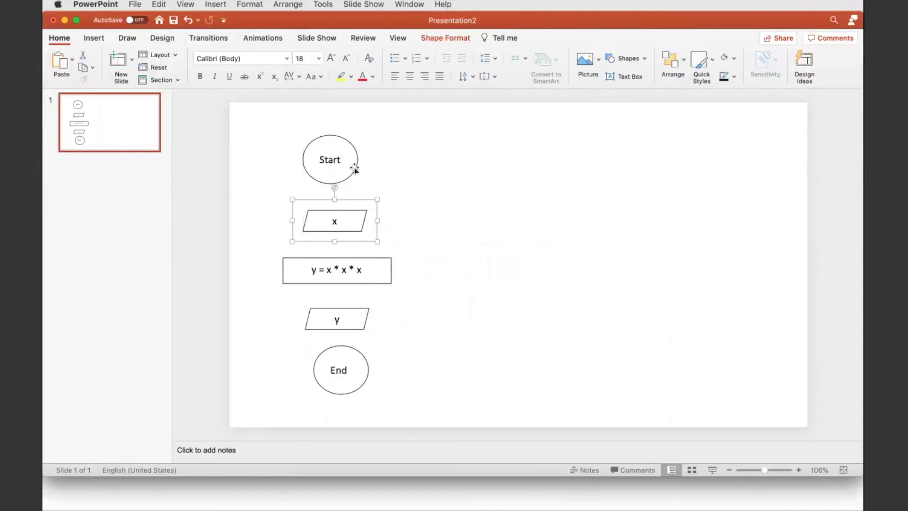
drag(354, 168, 358, 173)
key(Escape)
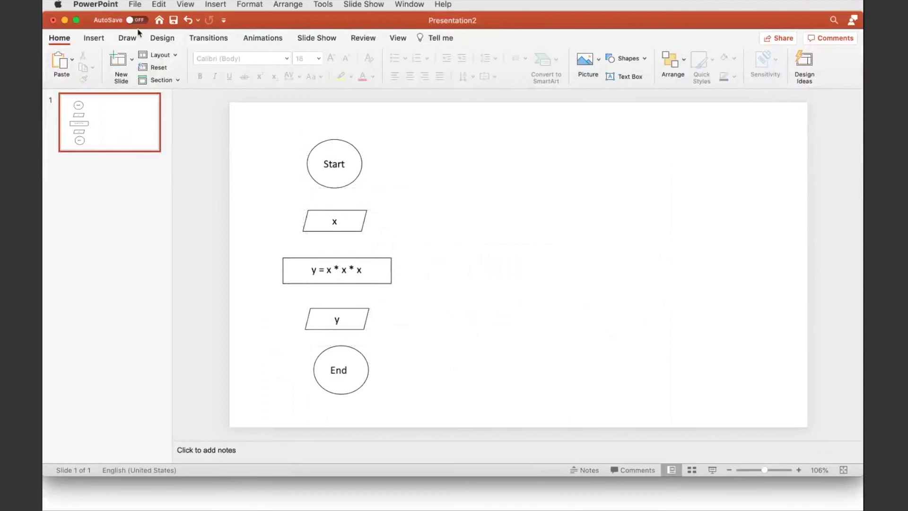
Step: Draw an arrow from the Start oval down to the x parallelogram
click(94, 39)
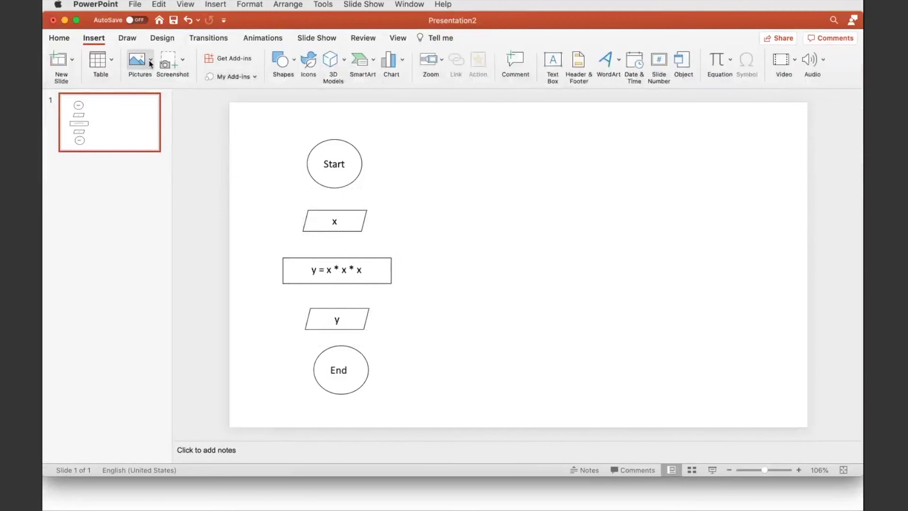
click(294, 62)
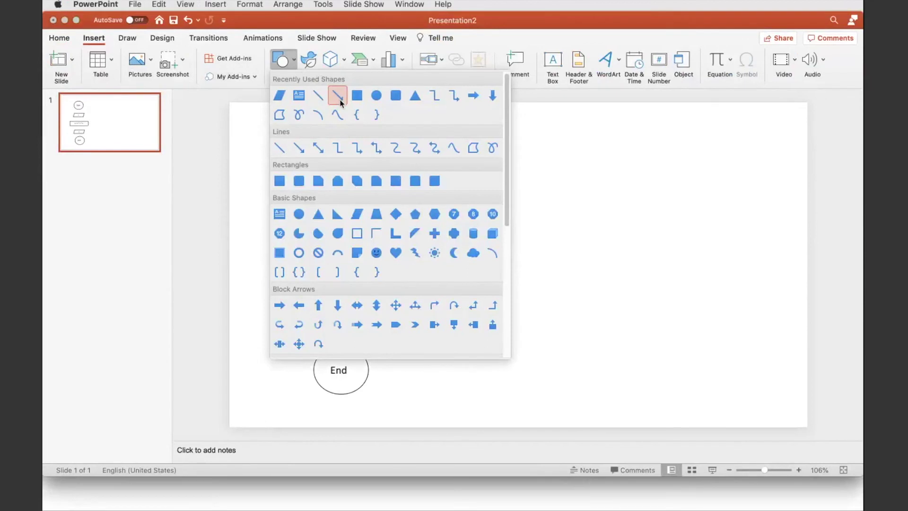
click(339, 100)
drag(334, 188, 334, 211)
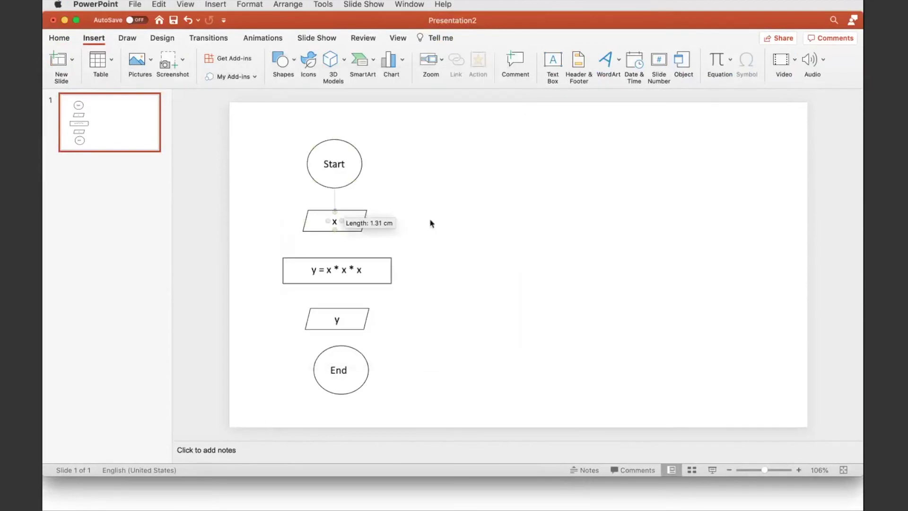
Step: Give the arrow a 1 pt black outline
click(299, 58)
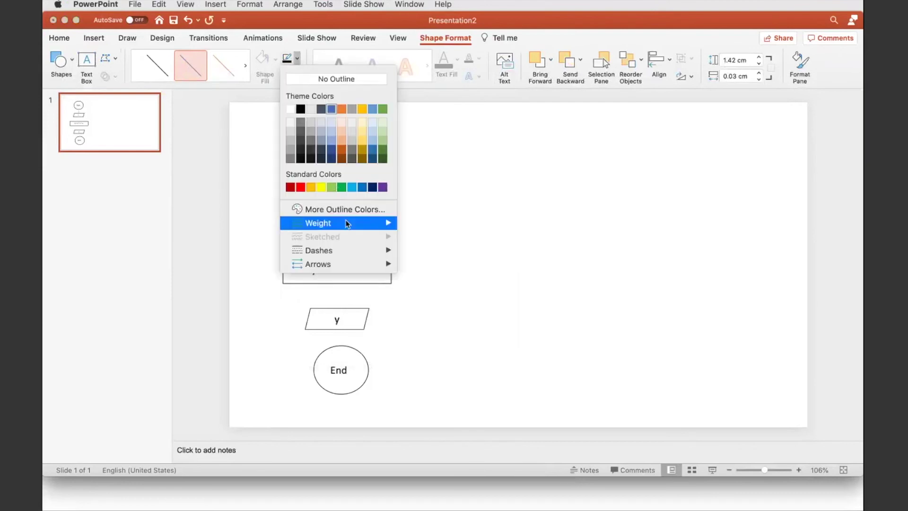
mouse_move(347, 224)
click(424, 266)
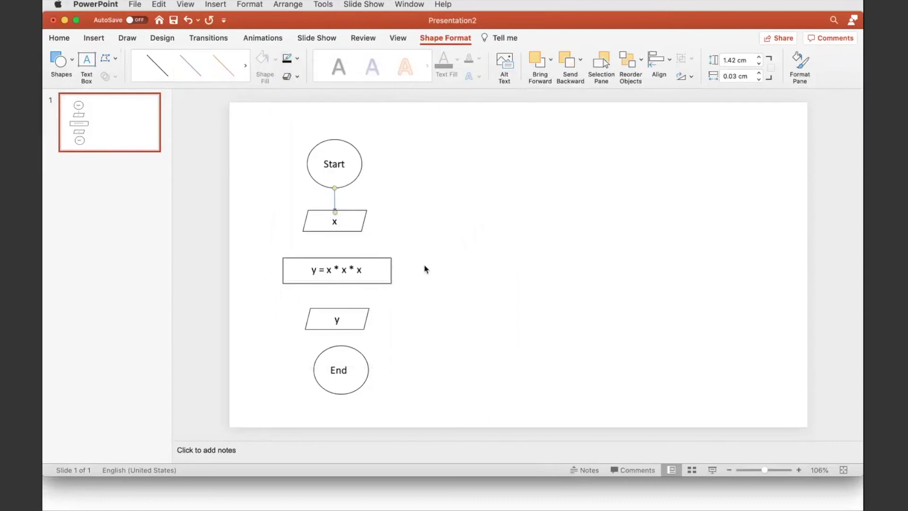
click(298, 59)
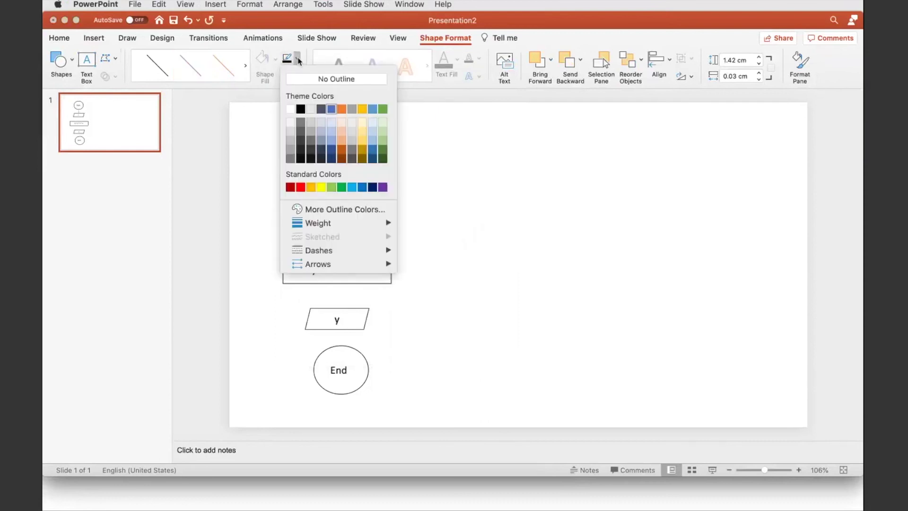
click(301, 110)
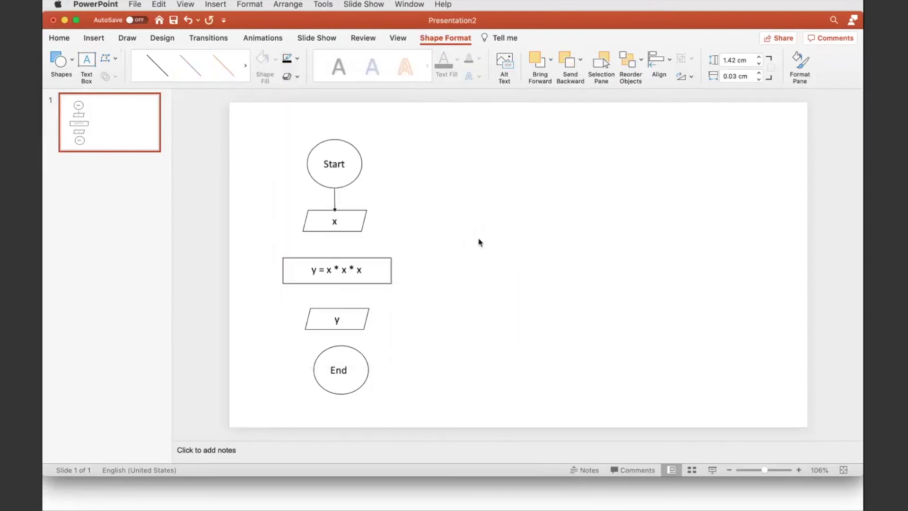
click(479, 242)
Step: Nudge the x parallelogram slightly so it meets the arrow
click(362, 215)
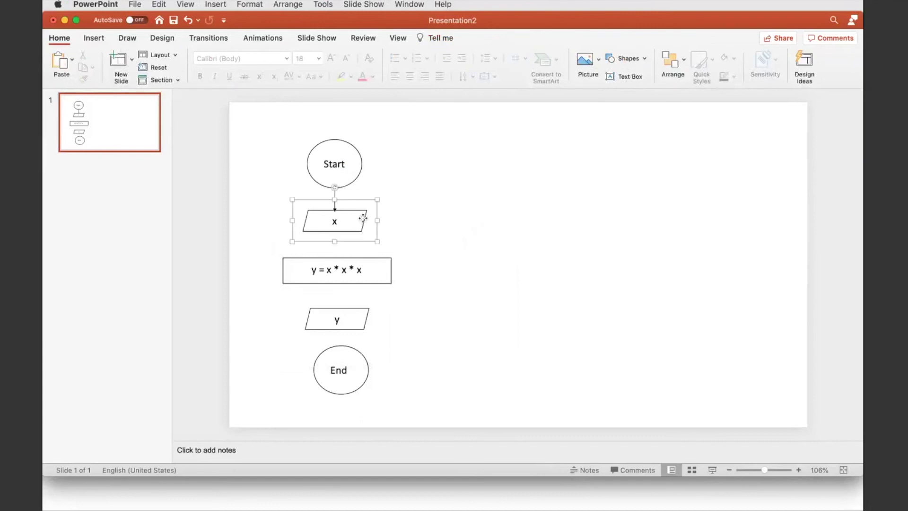
drag(363, 218, 363, 213)
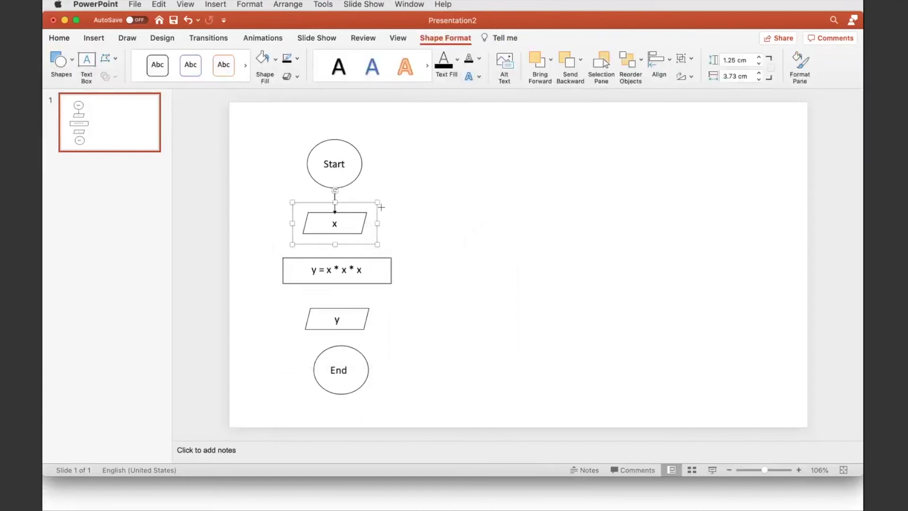
double_click(413, 190)
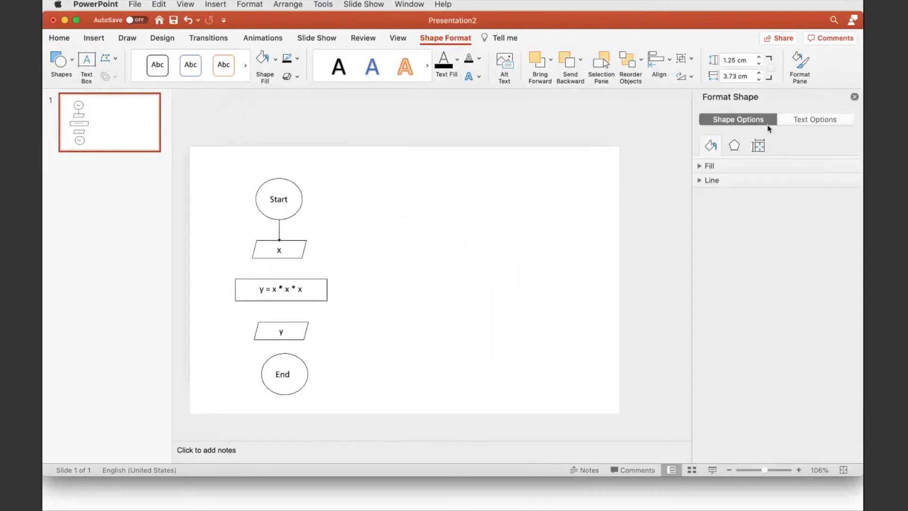
Step: Paste a copy of the Start→x arrow between x and the y = x * x * x box
click(854, 97)
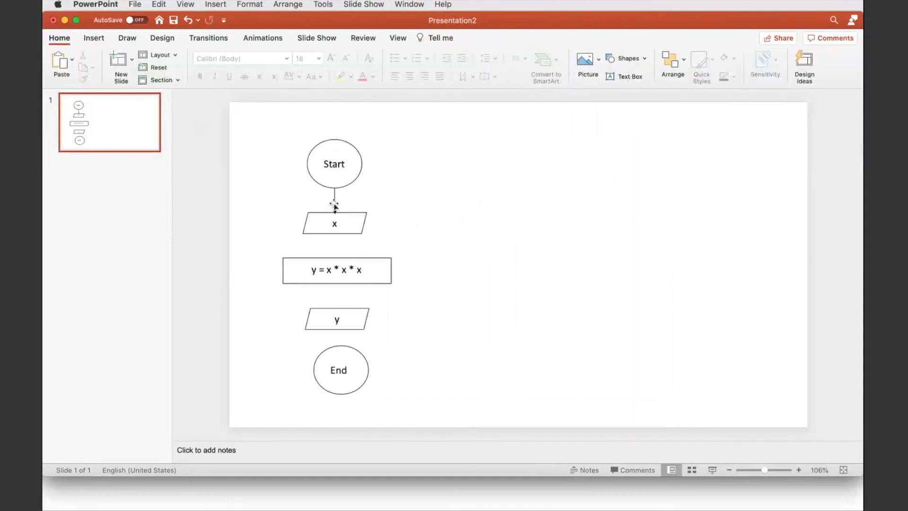
click(334, 204)
key(super+v)
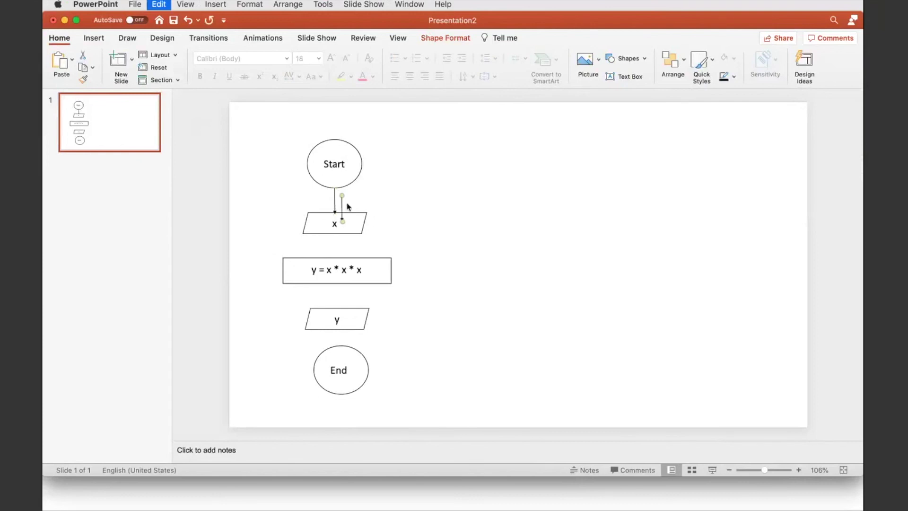
drag(342, 205, 334, 246)
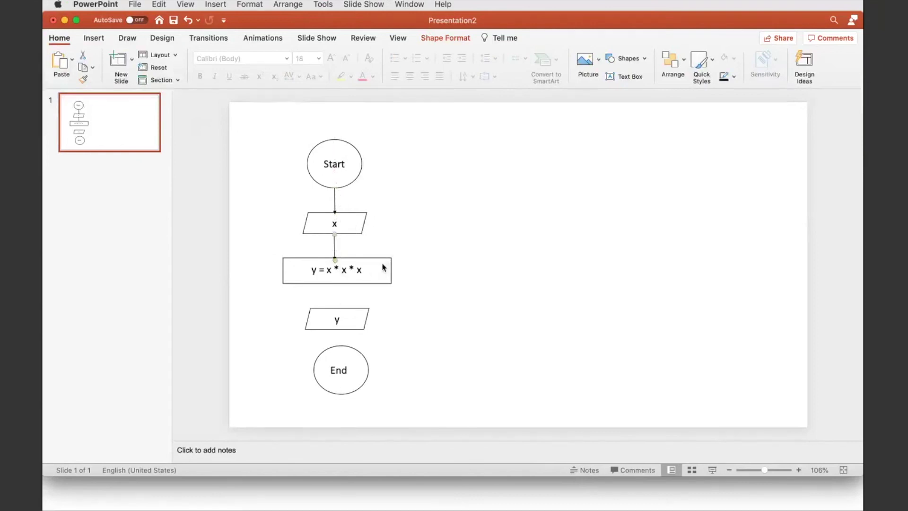
click(381, 265)
drag(381, 263, 381, 261)
Step: Paste another arrow copy linking the process box to the y parallelogram
click(435, 308)
key(super+v)
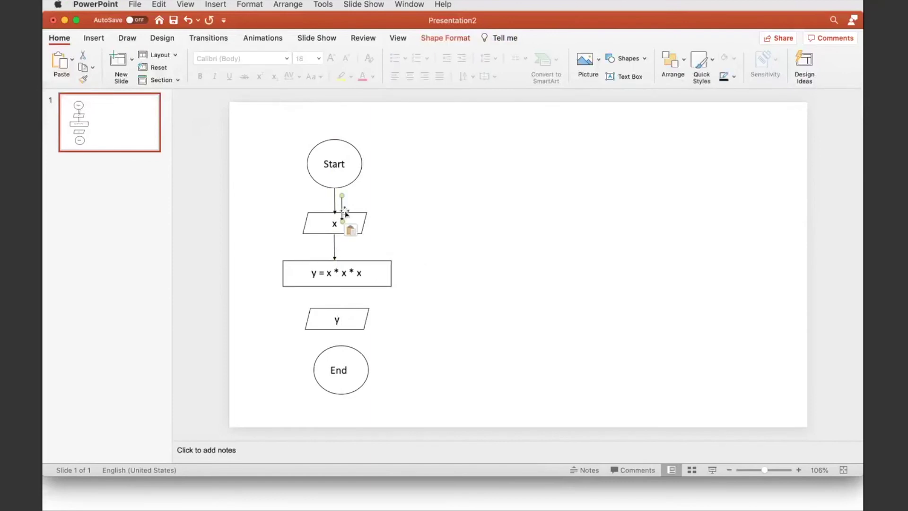
drag(341, 208, 363, 315)
click(362, 310)
click(367, 347)
Step: Add a third arrow from y to End, adjusting the End oval to meet it
drag(363, 354, 363, 374)
key(cmd+v)
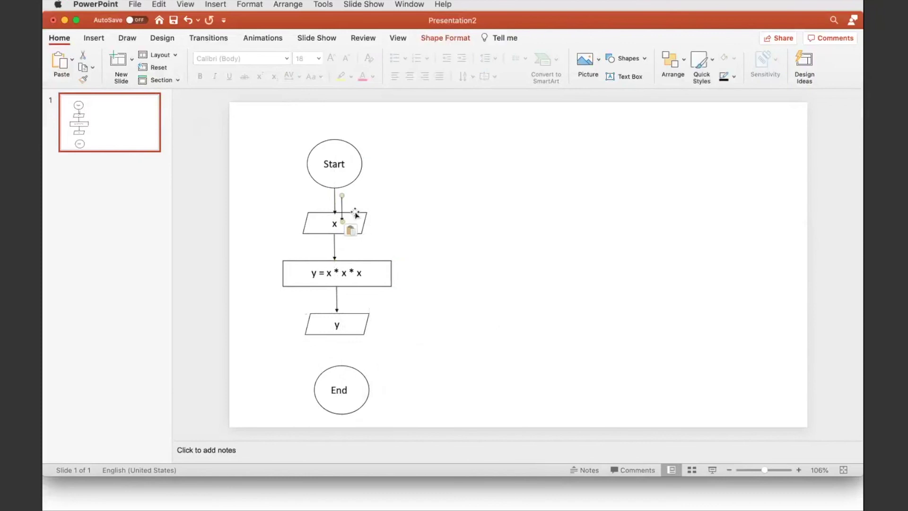
drag(354, 216, 336, 344)
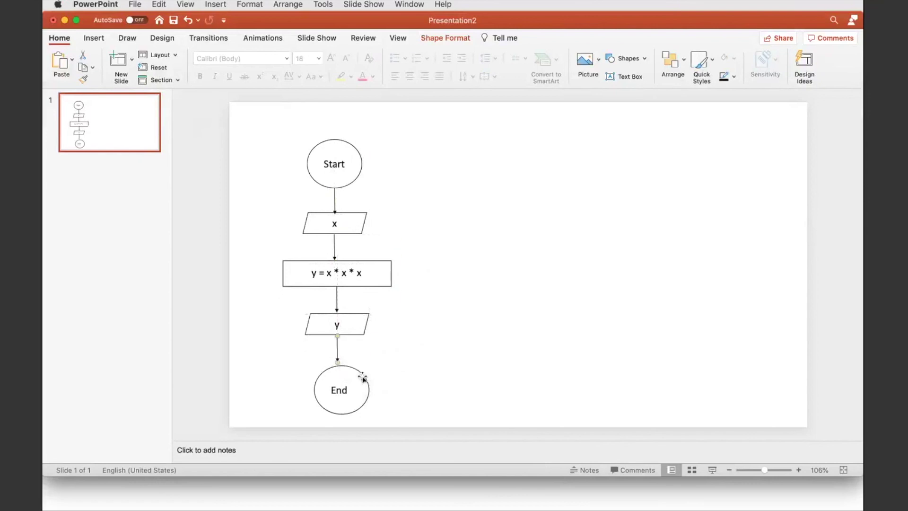
drag(363, 378, 360, 373)
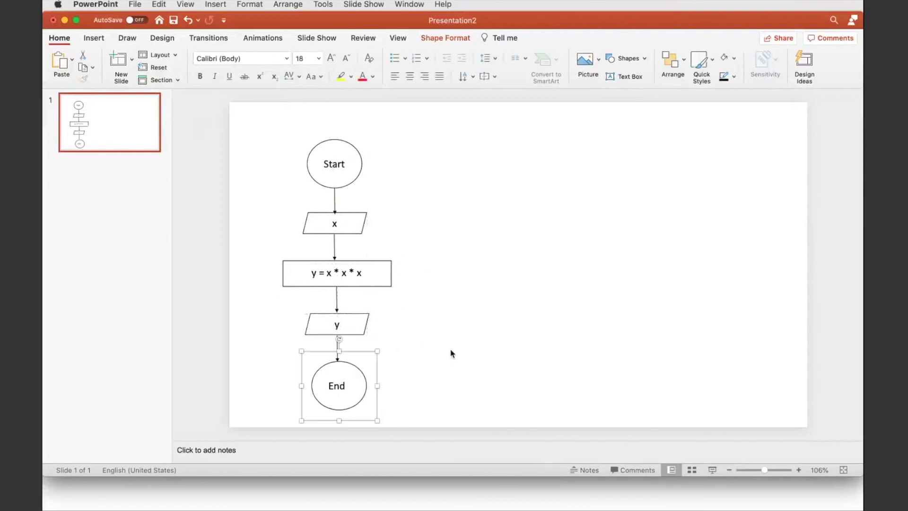
click(451, 353)
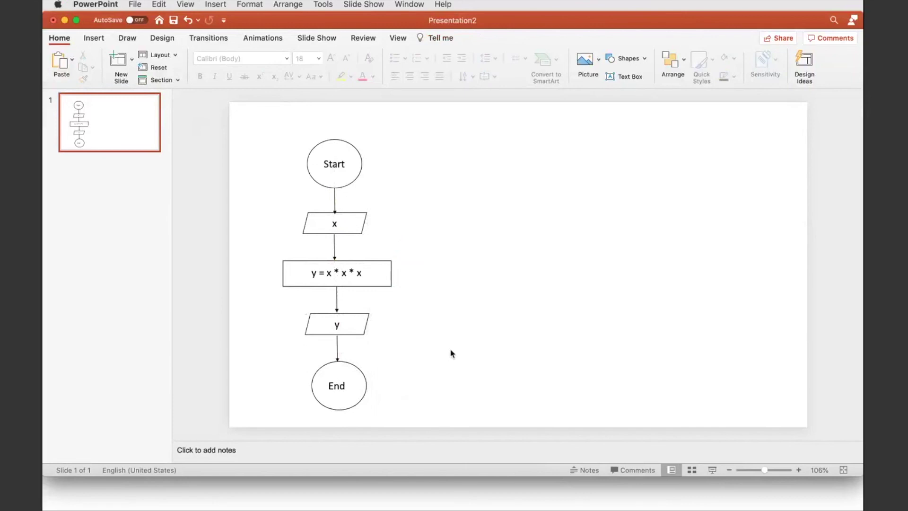
Step: Switch to MATLAB's cube.m editor showing the y = x * x * x function
key(super+Tab)
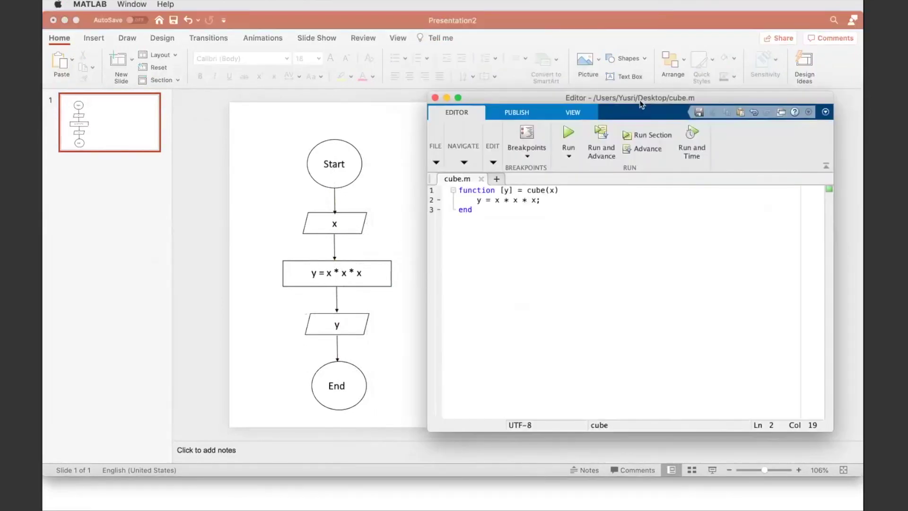